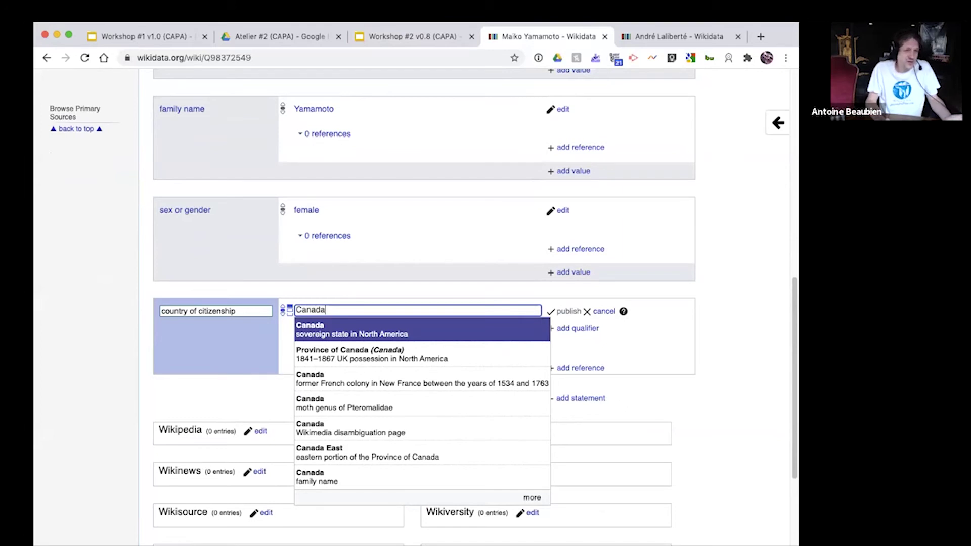
# - Choose Canada, the sovereign state in North America, as the country of citizenship and publish the statement
pyautogui.press('Return')
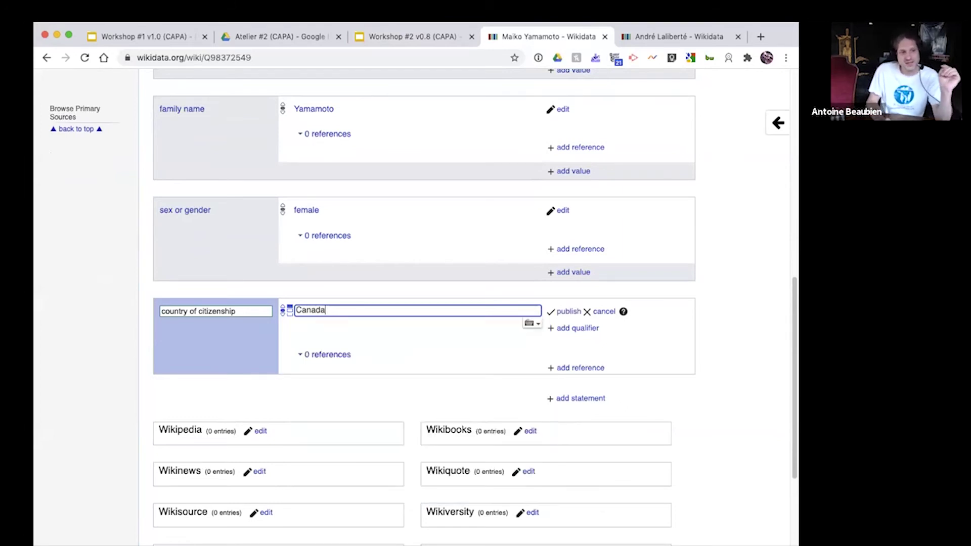
pyautogui.press('Return')
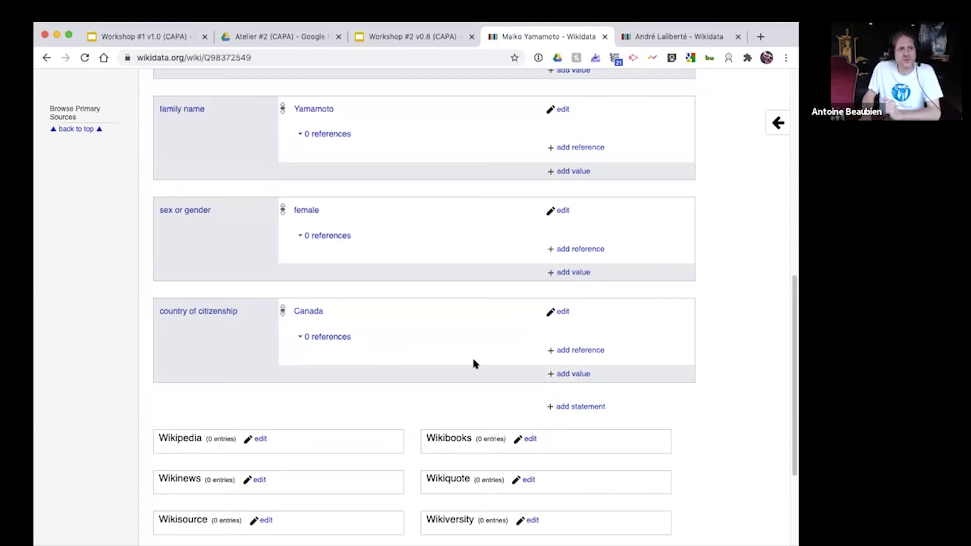
# - Add an occupation statement with the value theater director below country of citizenship and publish it
pyautogui.scroll(3, 474, 364)
pyautogui.scroll(4, 474, 363)
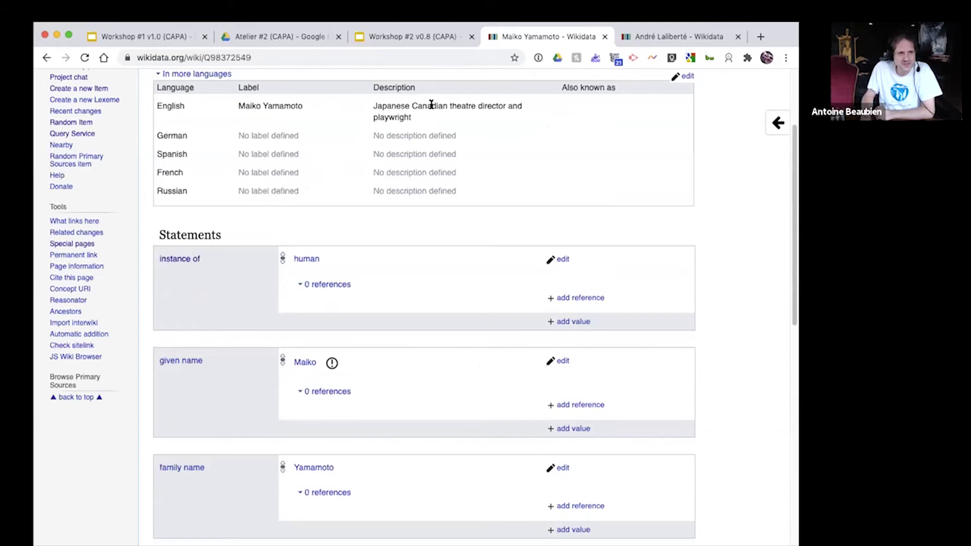
pyautogui.scroll(-6, 464, 368)
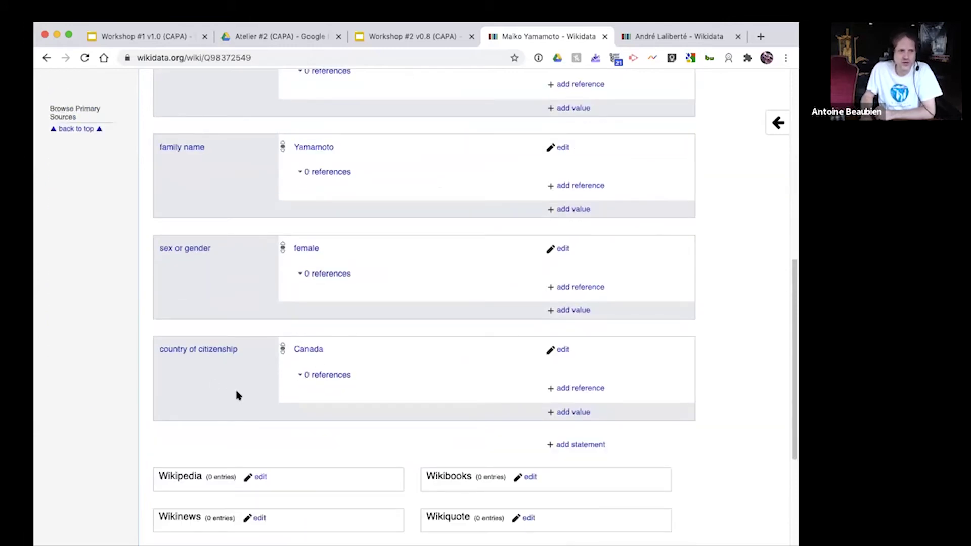
pyautogui.click(582, 444)
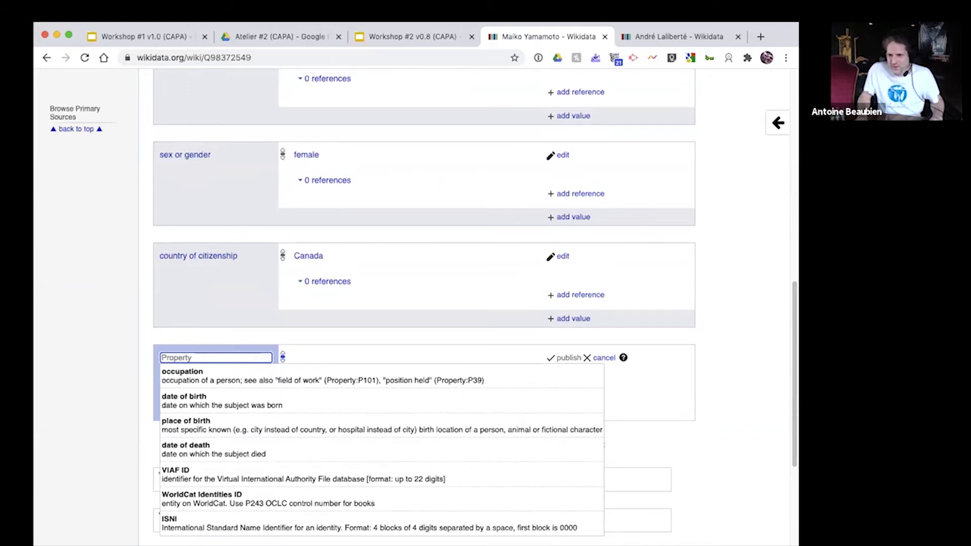
pyautogui.click(504, 375)
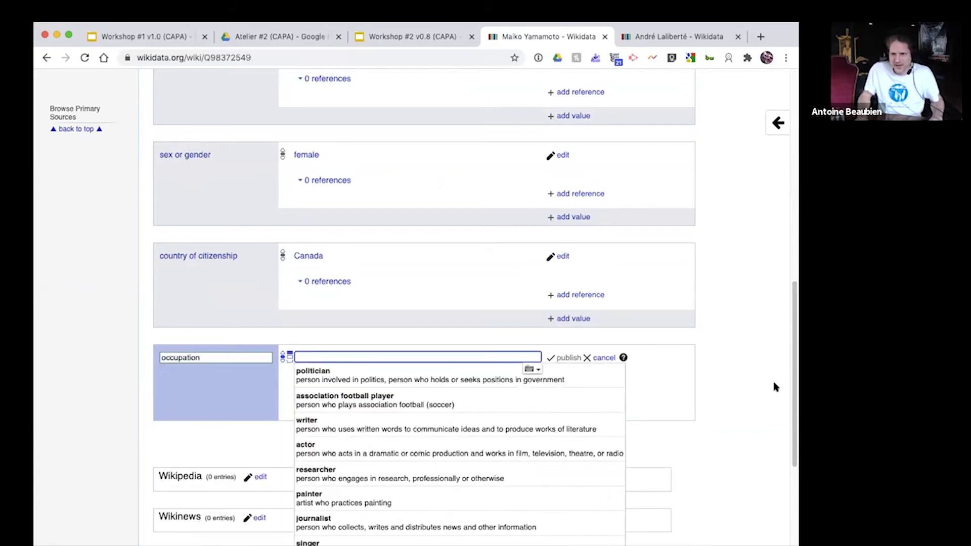
pyautogui.write('theatre')
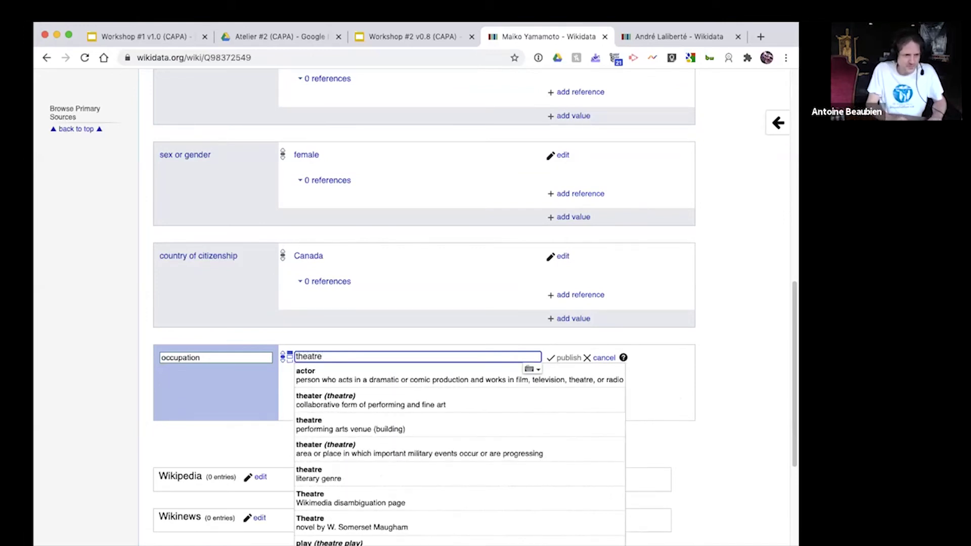
pyautogui.write(' c')
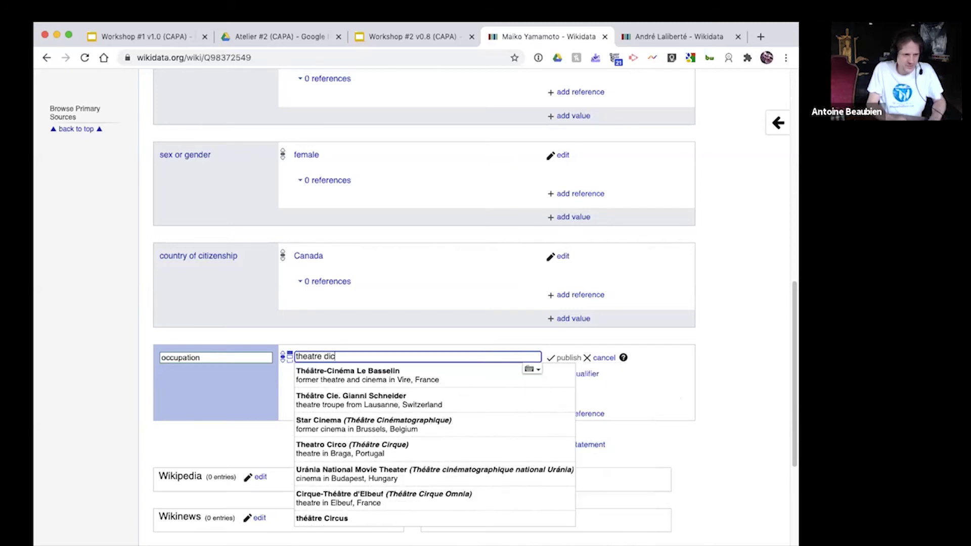
pyautogui.press('BackSpace')
pyautogui.write('rector')
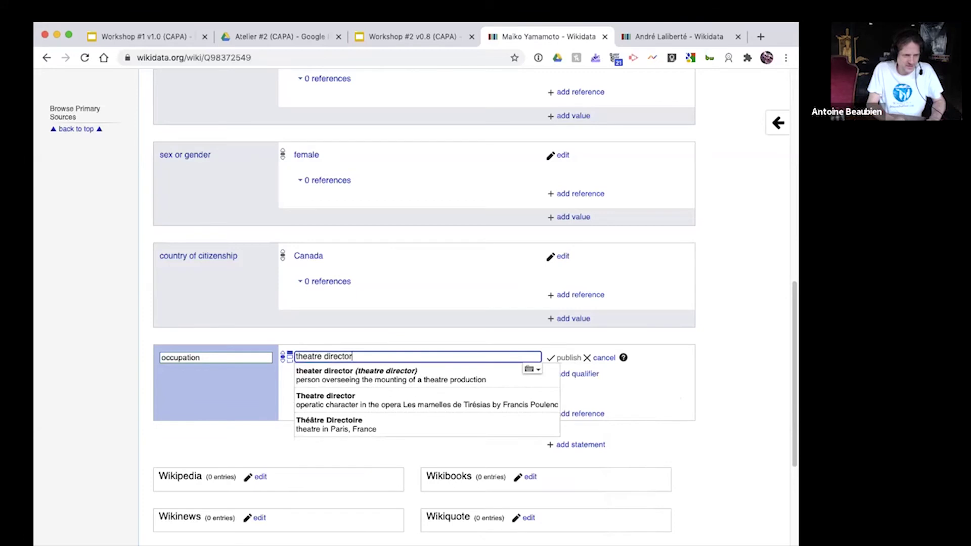
pyautogui.click(340, 375)
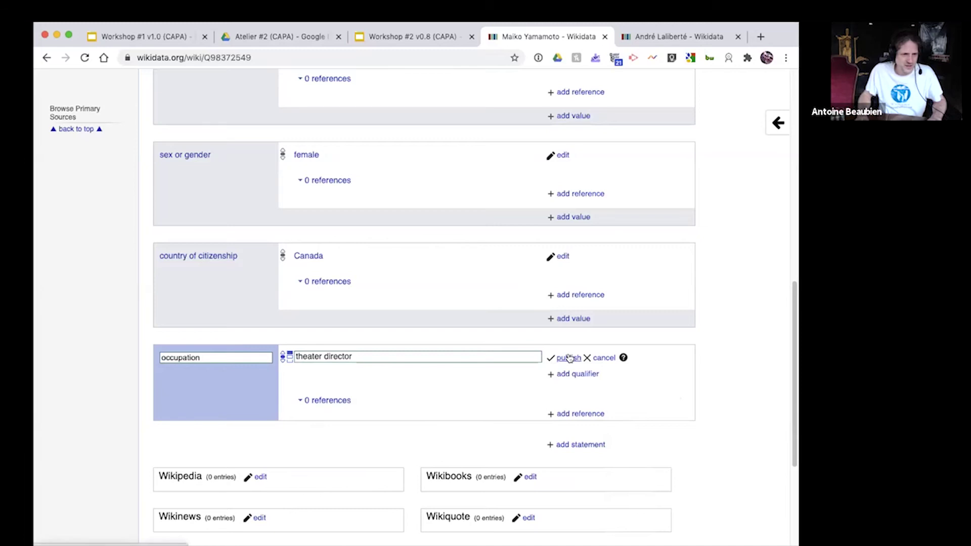
pyautogui.click(569, 359)
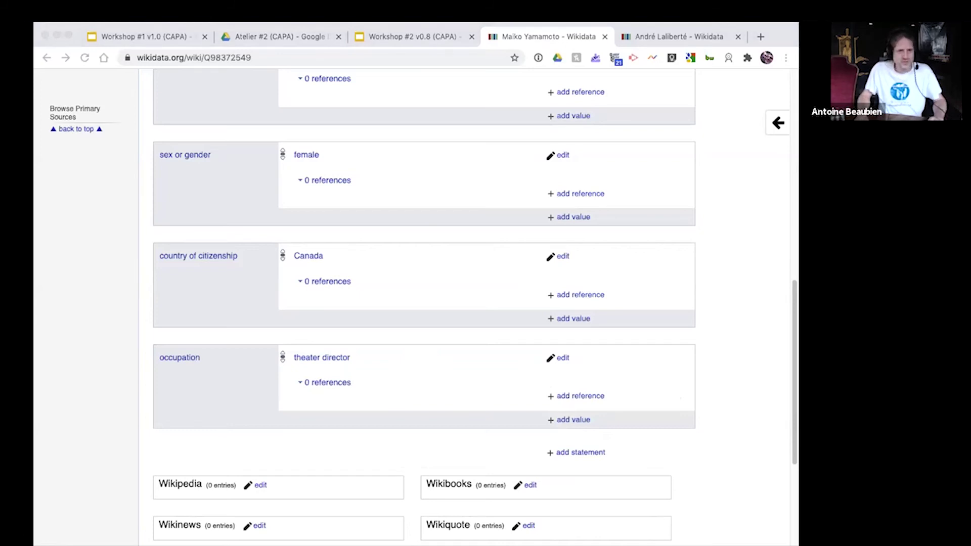
# - Open the straight.com arts article 1328526 about Theatre Replacement's Siminovitch Prize win in a new browser tab
pyautogui.click(724, 92)
pyautogui.press('super+t')
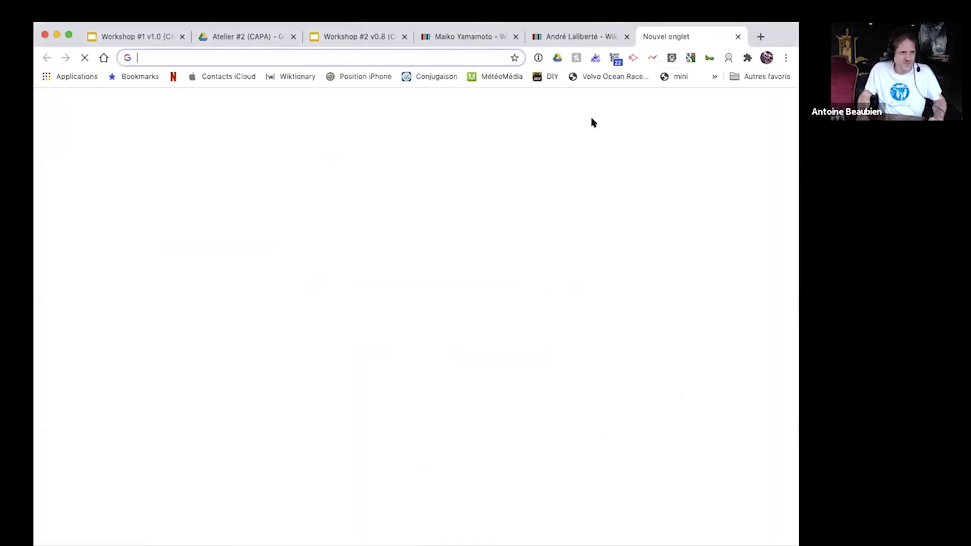
pyautogui.write('https://www.straight.com/arts/1328526/theatre-replacements-maiko-yamamoto-and-james-long-win-siminovitch-prize')
pyautogui.press('Return')
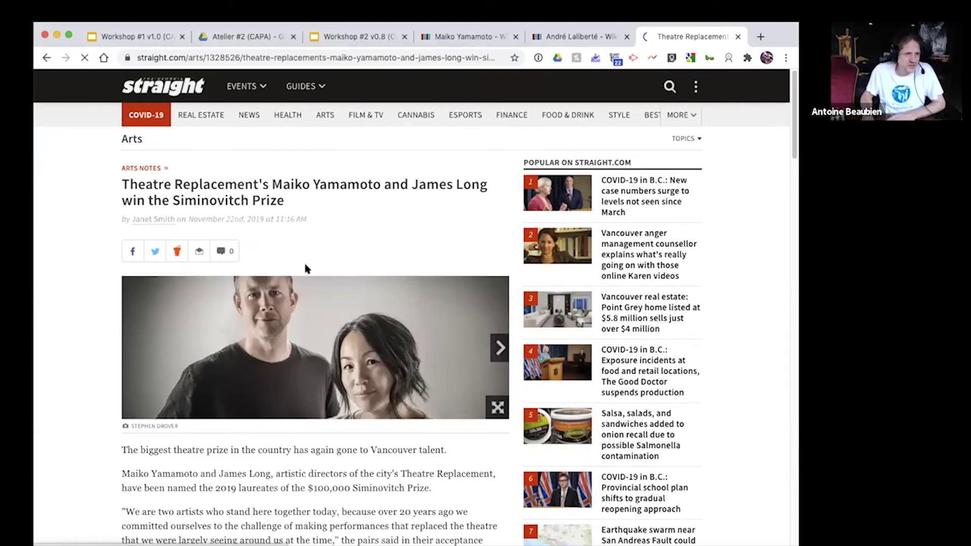
# - Read through the prize article for details on the director's work, citizenship and education
pyautogui.scroll(-1, 428, 496)
pyautogui.scroll(-4, 428, 495)
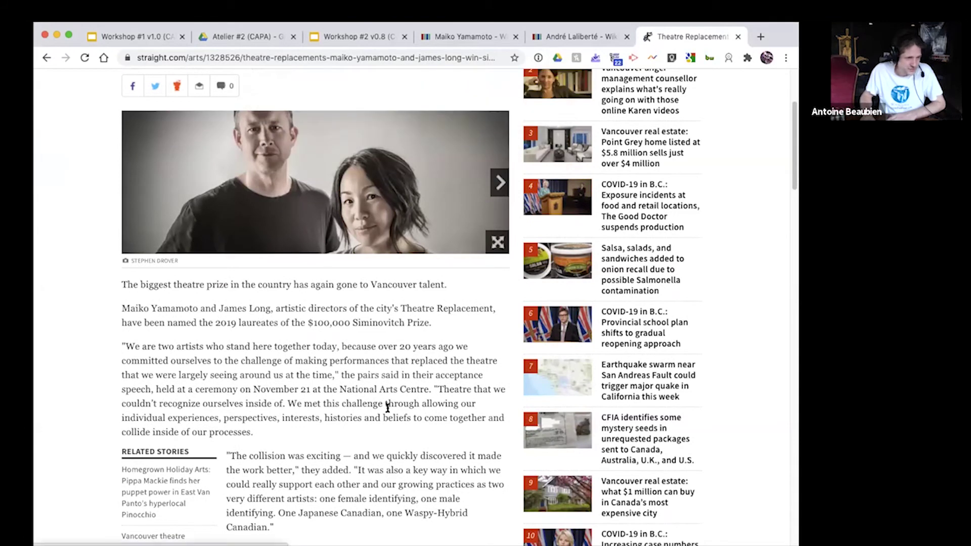
pyautogui.scroll(-2, 416, 431)
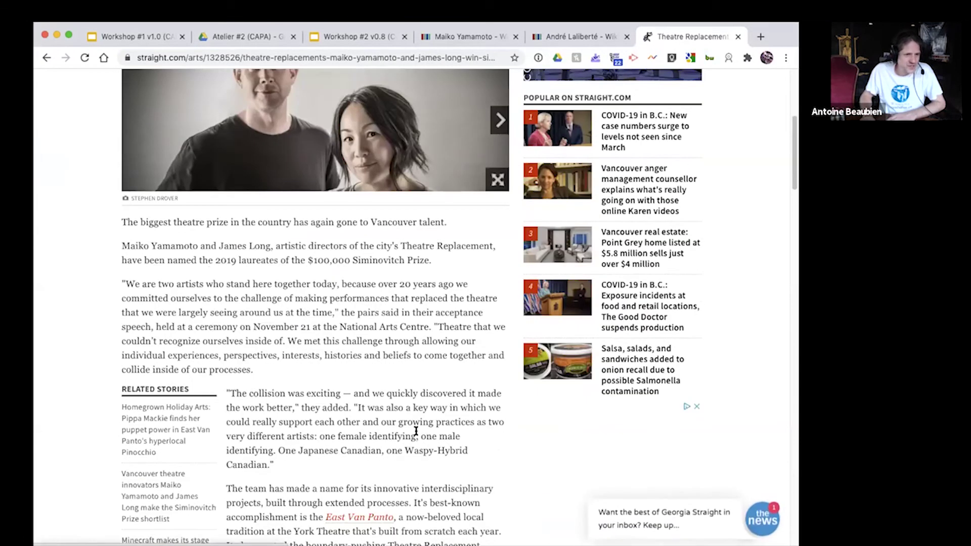
pyautogui.scroll(-1, 410, 395)
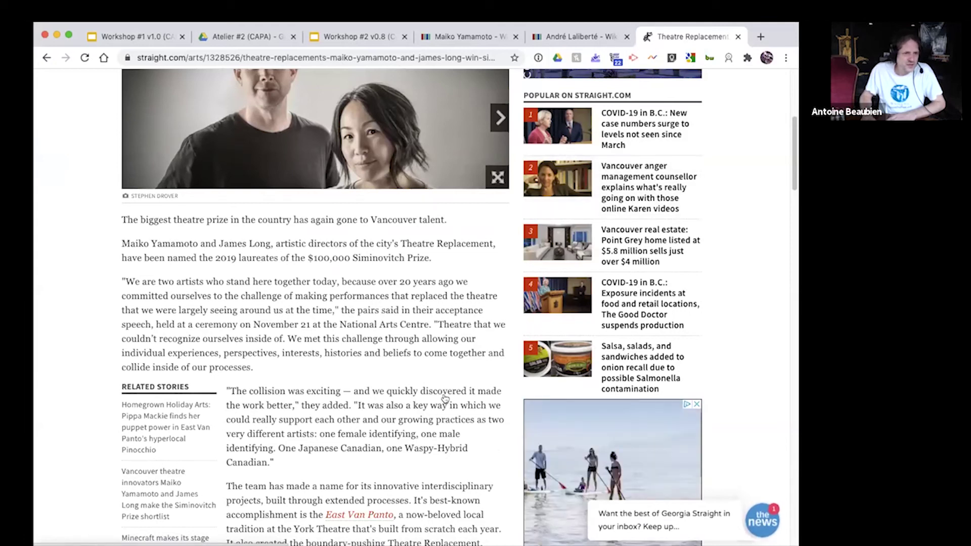
pyautogui.scroll(-2, 406, 364)
pyautogui.scroll(-5, 407, 365)
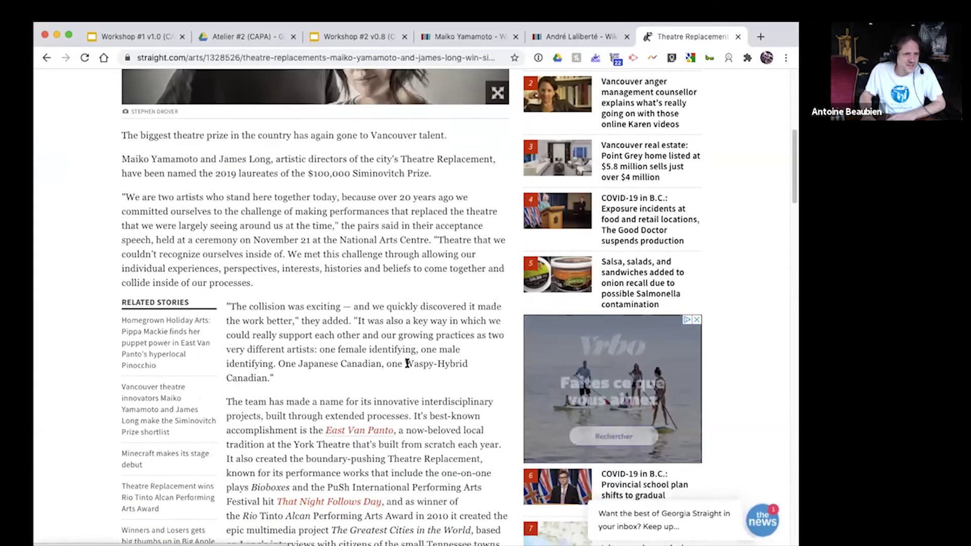
pyautogui.scroll(-3, 407, 363)
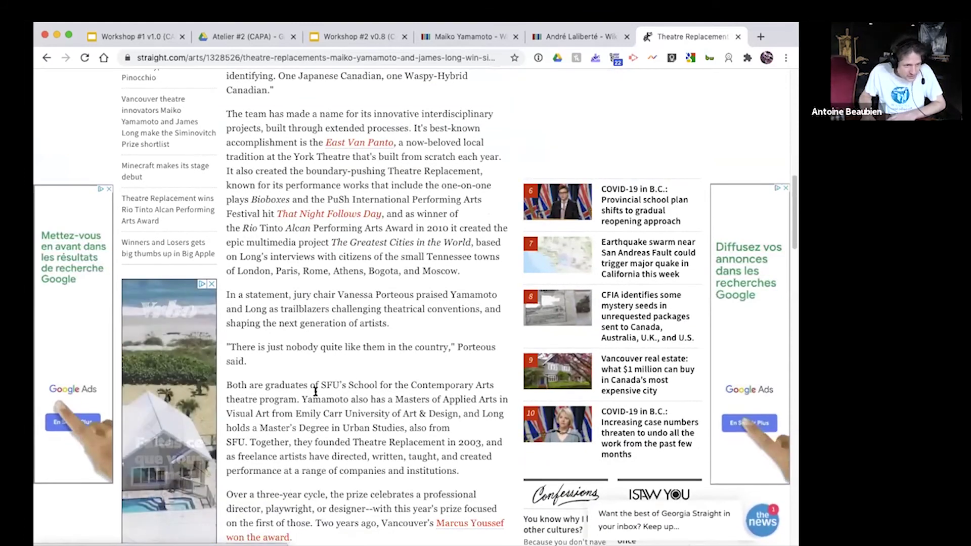
pyautogui.scroll(-1, 375, 496)
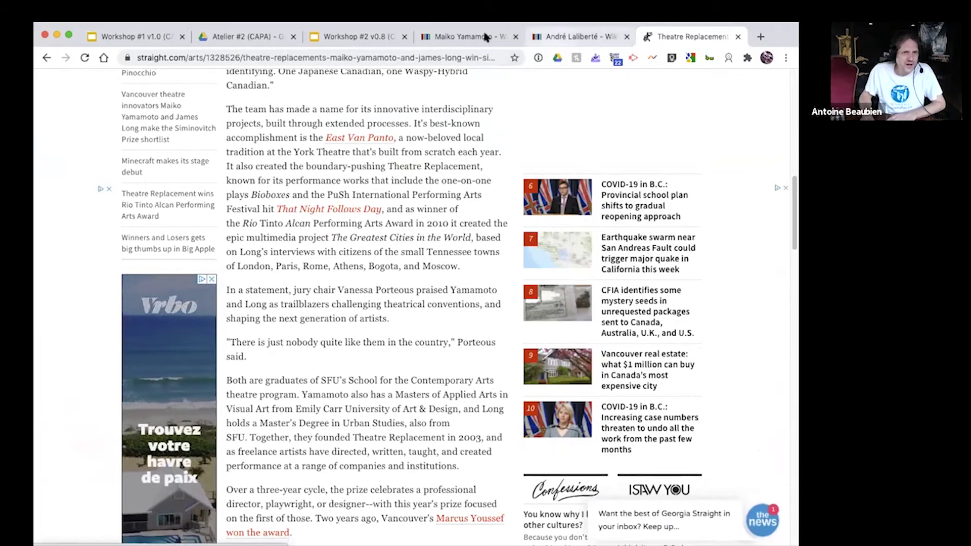
# - Back on the Wikidata item, add the straight.com article's address as a reference URL to the theater director occupation and publish
pyautogui.click(459, 37)
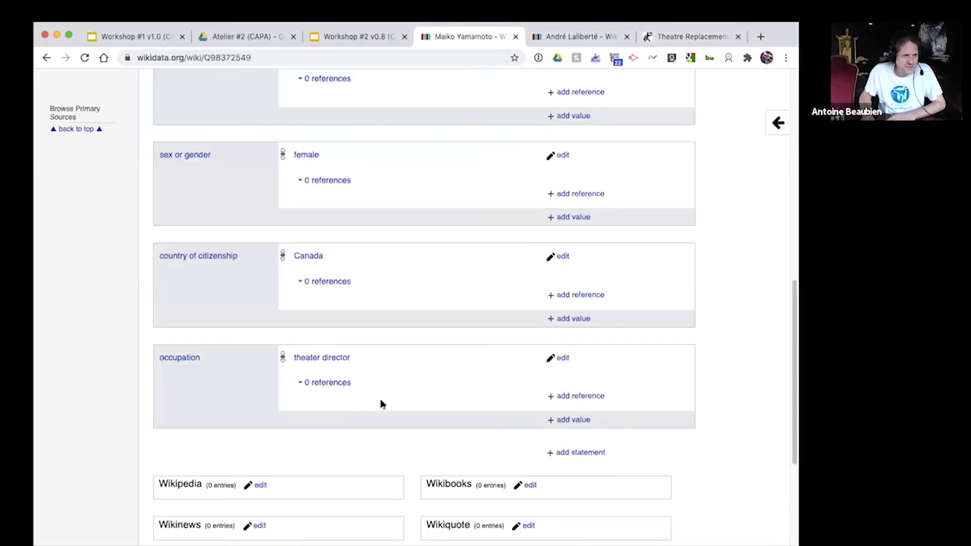
pyautogui.click(580, 397)
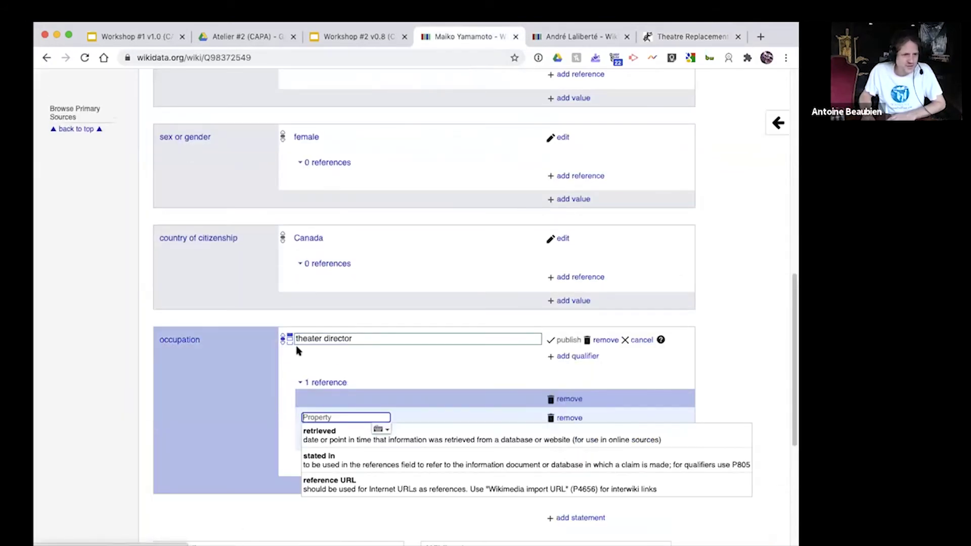
pyautogui.click(374, 483)
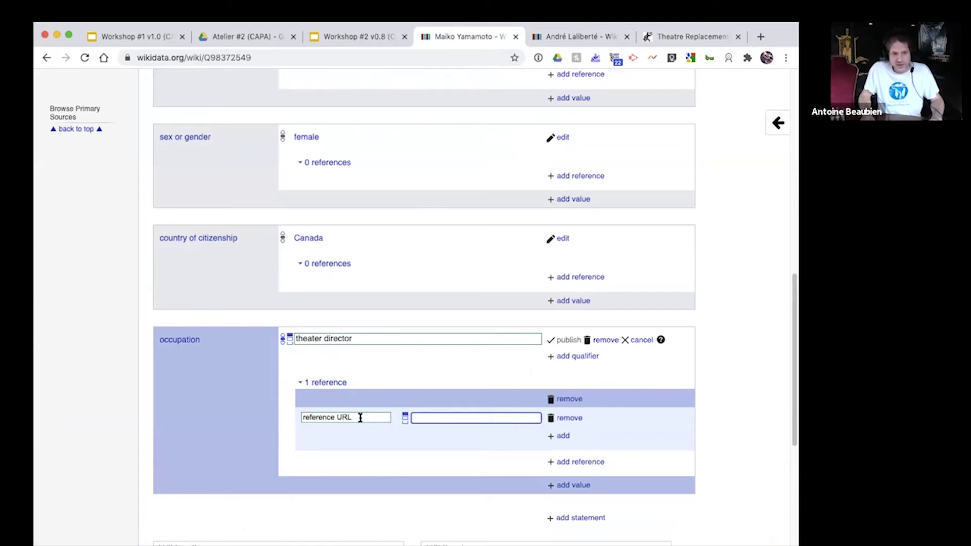
pyautogui.write('https://www.straight.com/arts/1328526/theatre-replacements-maiko-yamamoto-and-james-long-win-siminovitch-prize')
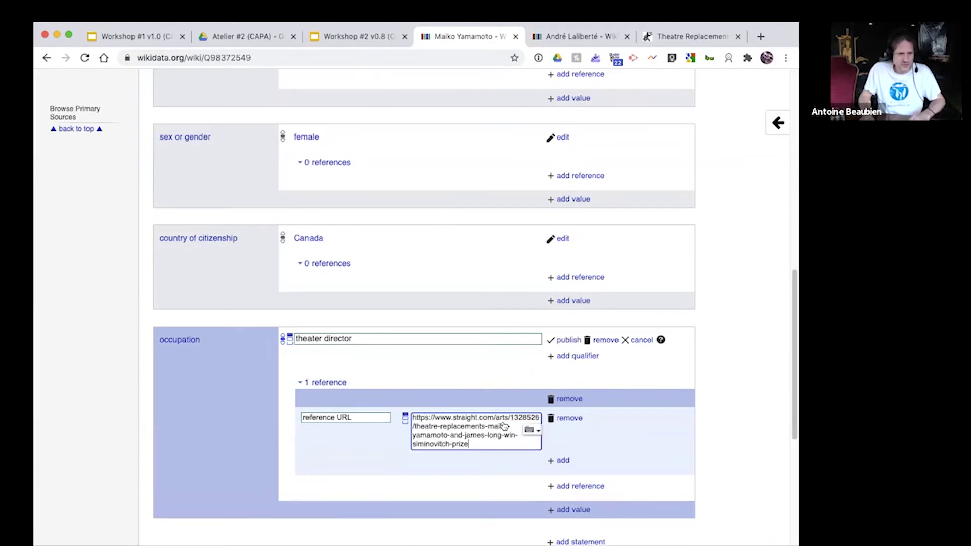
pyautogui.click(568, 340)
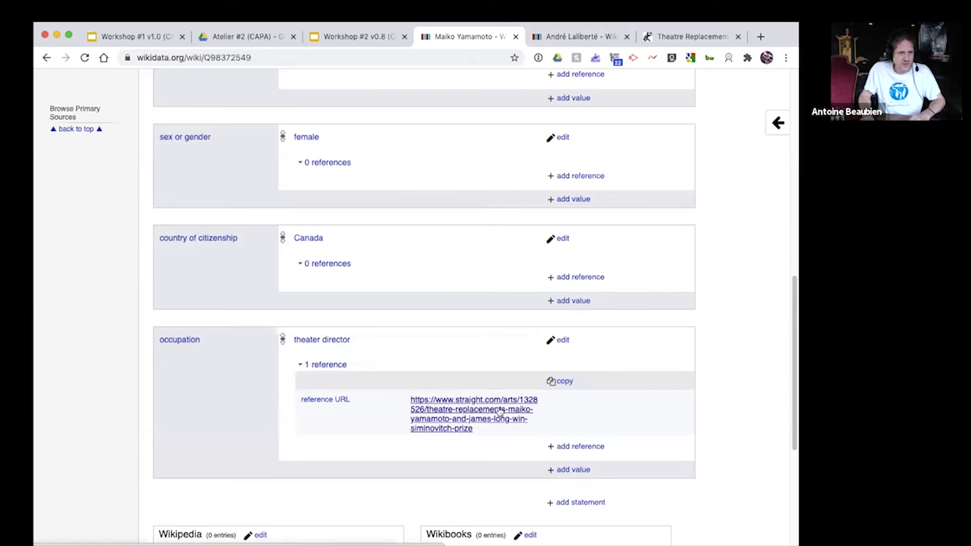
# - Add an educated at statement with the value Simon Fraser University and publish it
pyautogui.press('super+Tab')
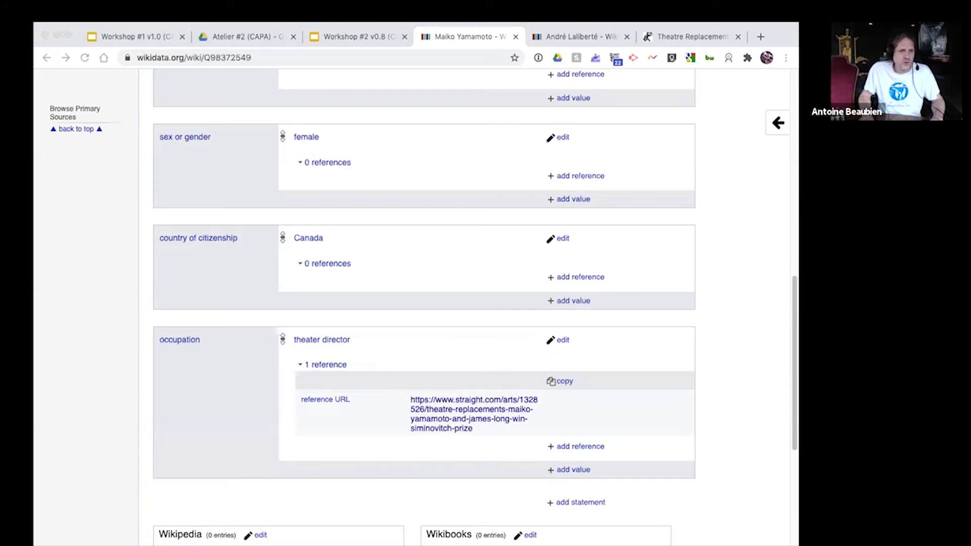
pyautogui.press('super+Tab')
pyautogui.click(577, 503)
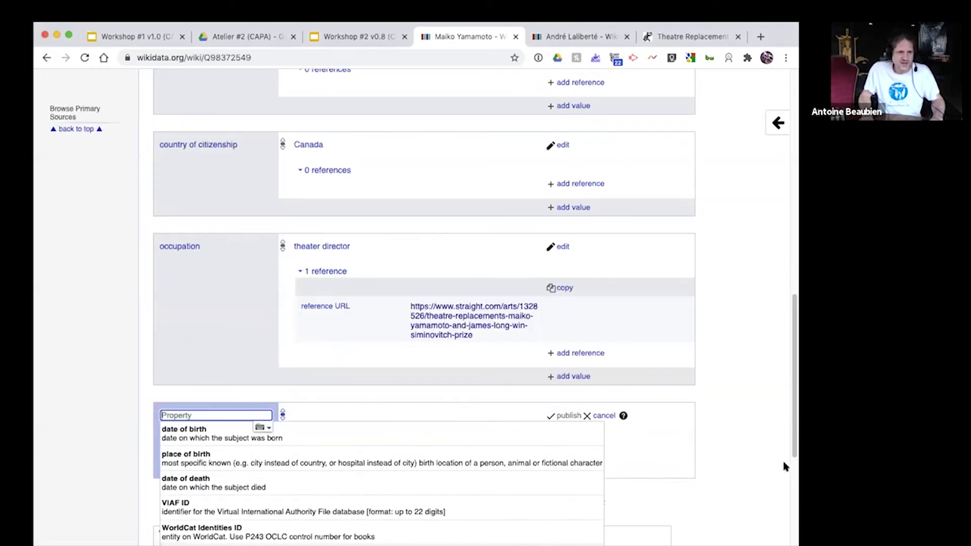
pyautogui.scroll(-3, 786, 467)
pyautogui.click(366, 508)
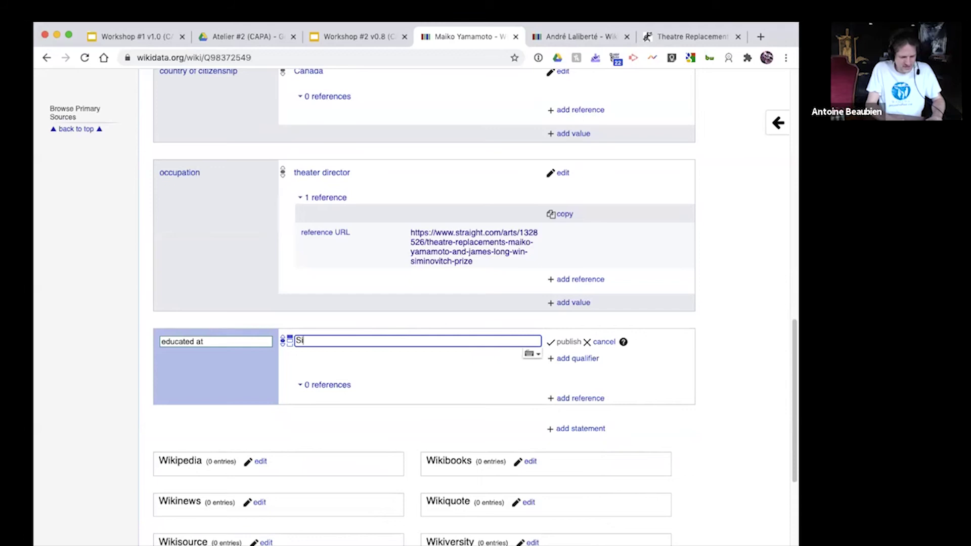
pyautogui.write('Simon Fraser')
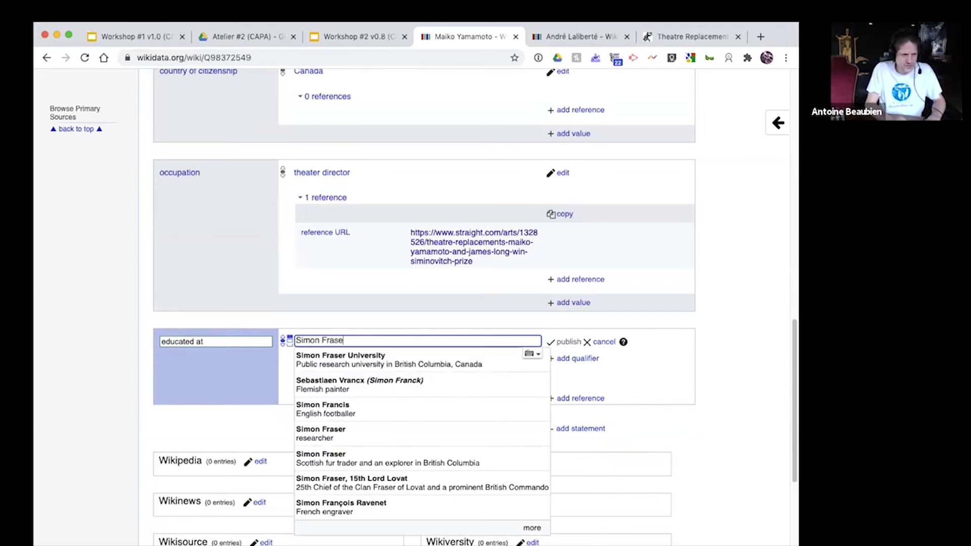
pyautogui.press('Down')
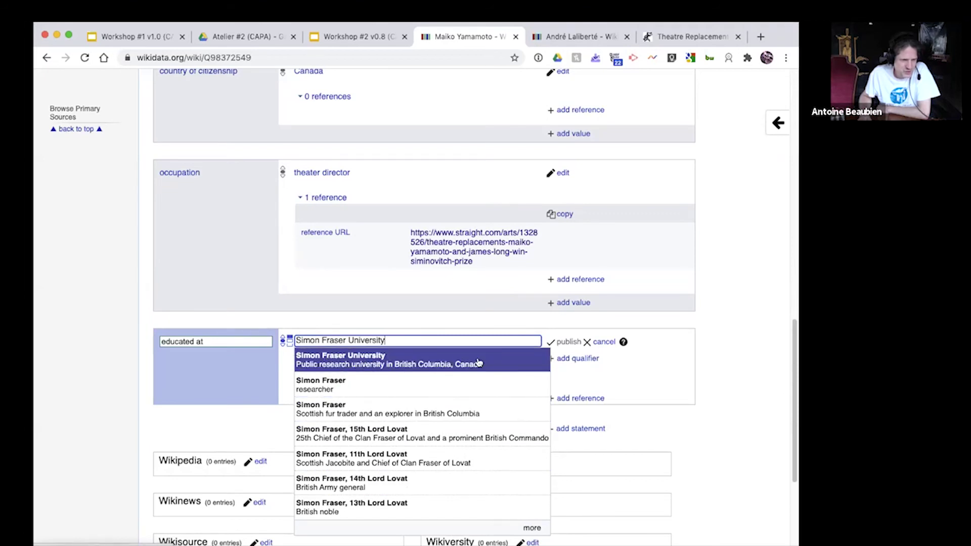
pyautogui.click(425, 360)
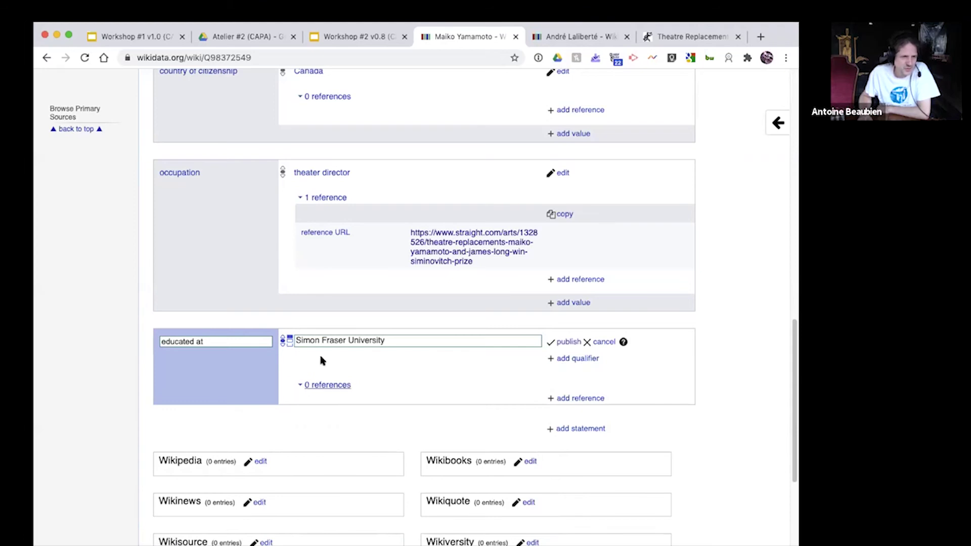
pyautogui.click(553, 343)
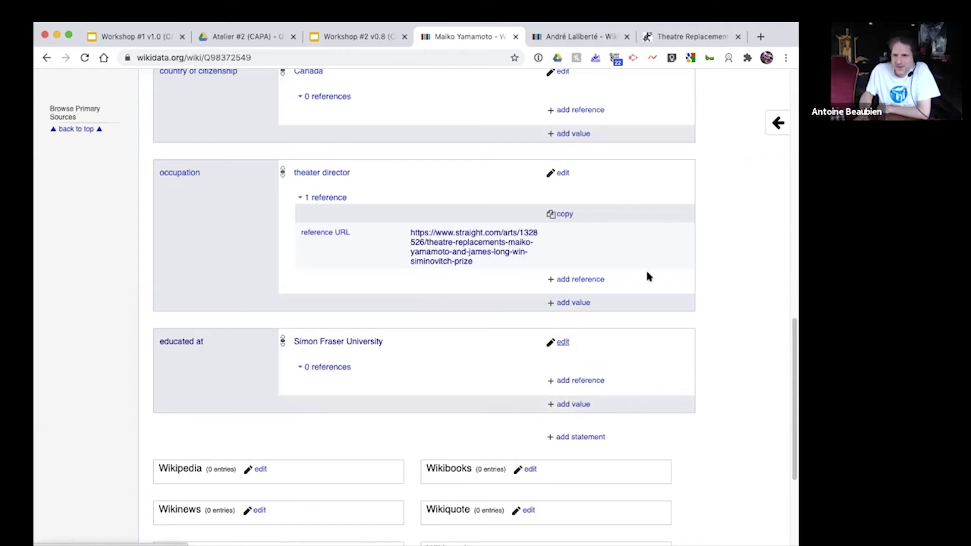
# - Open the sfu.ca School for the Contemporary Arts congratulations article on the prize winners in a new tab and skim it
pyautogui.press('super+Tab')
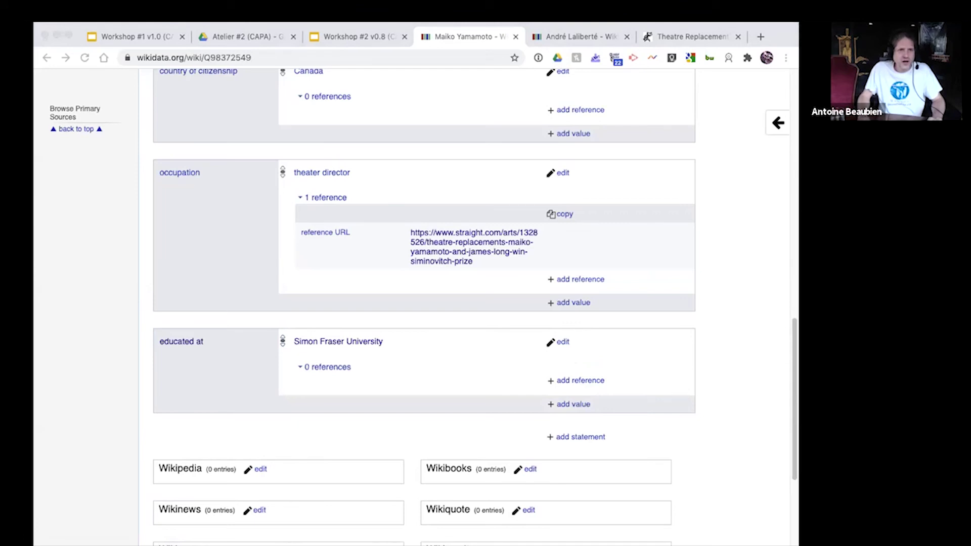
pyautogui.click(761, 36)
pyautogui.write('http://www.sfu.ca/sca/events---news/news/congratulations--maiko-yamamoto-and-james-long.html')
pyautogui.press('Return')
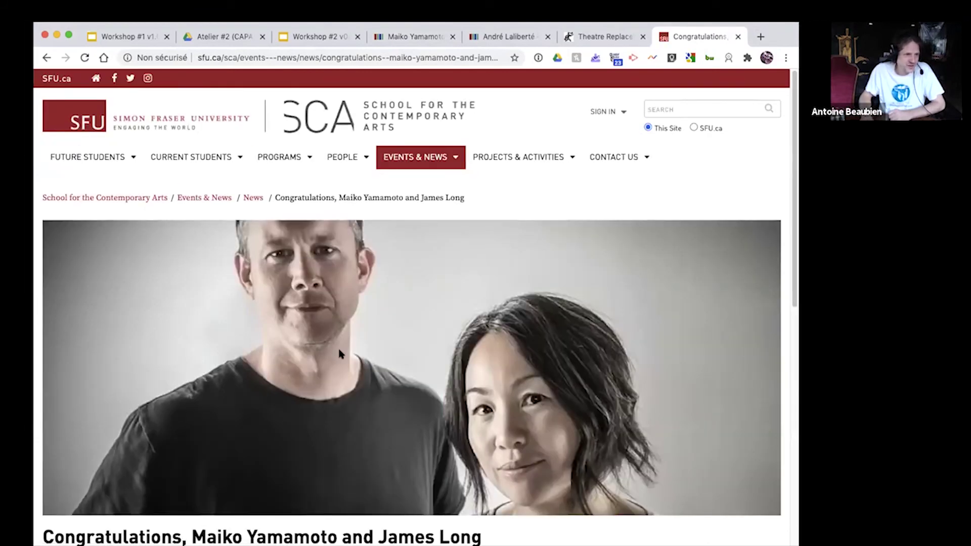
pyautogui.scroll(-6, 340, 354)
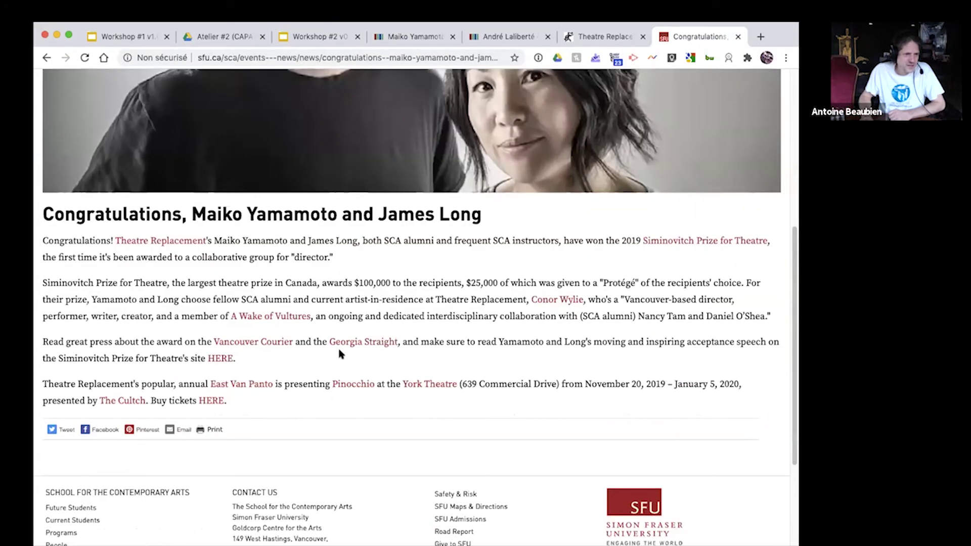
pyautogui.scroll(6, 340, 354)
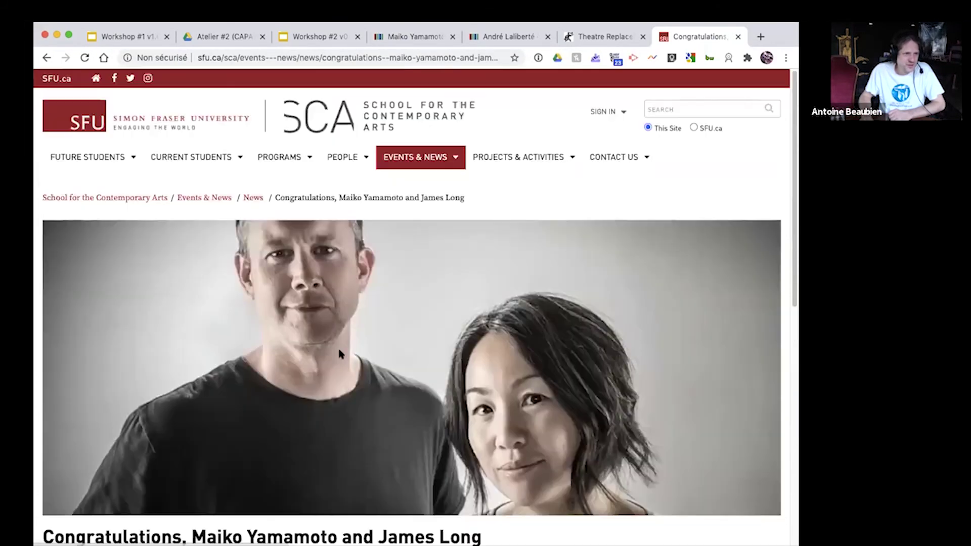
# - Add the sfu.ca congratulations article's address as a reference URL to the Simon Fraser University education value and publish
pyautogui.scroll(-3, 338, 344)
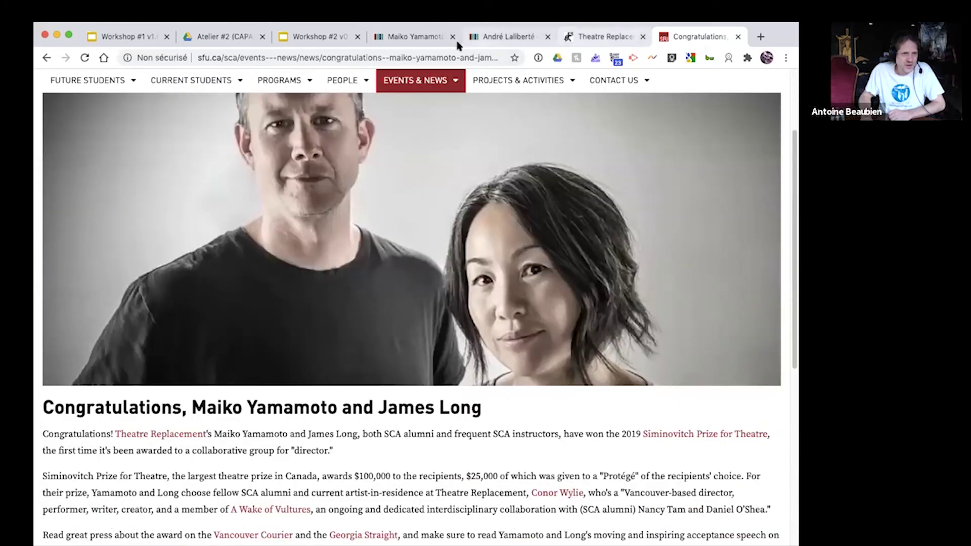
pyautogui.click(416, 40)
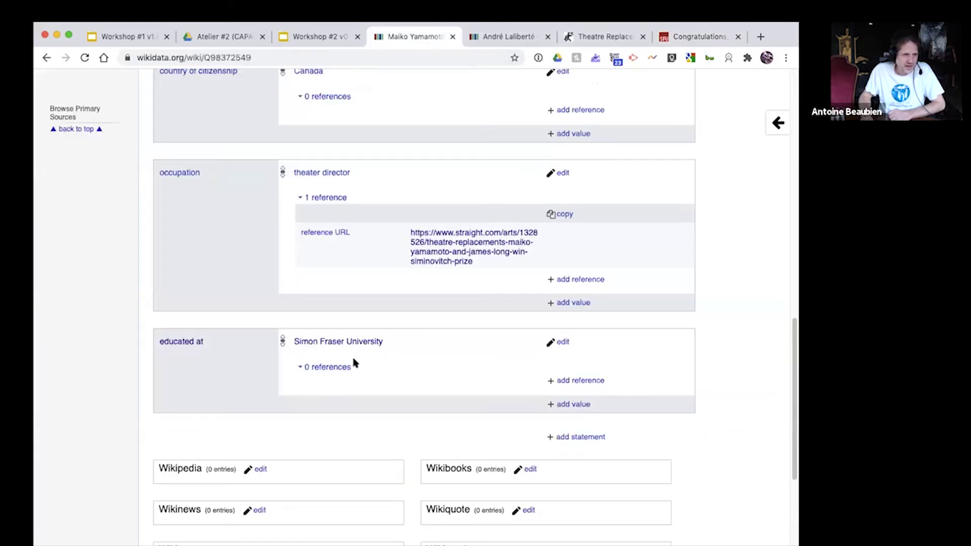
pyautogui.click(576, 380)
pyautogui.click(348, 468)
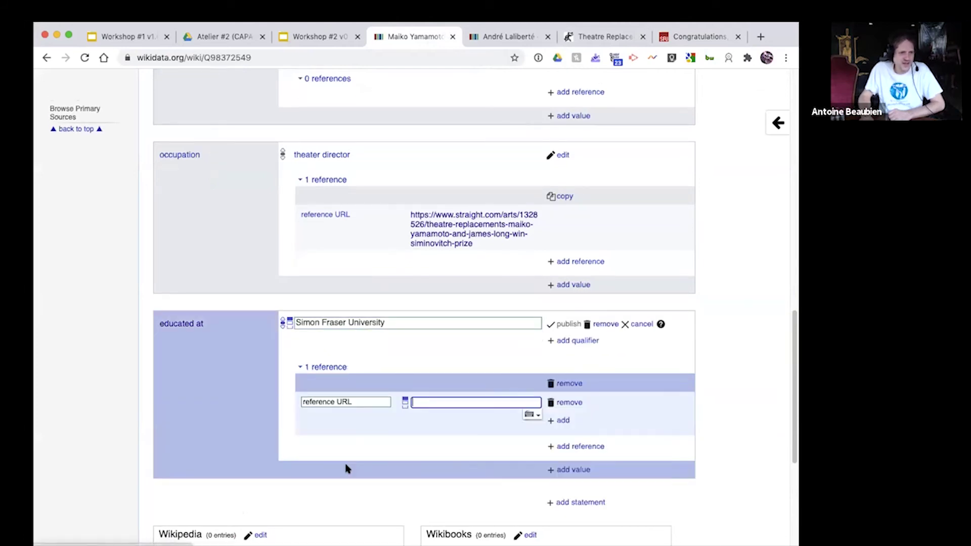
pyautogui.write('http://www.sfu.ca/sca/events---news/news/congratulations--maiko-yamamoto-and-james-long.html')
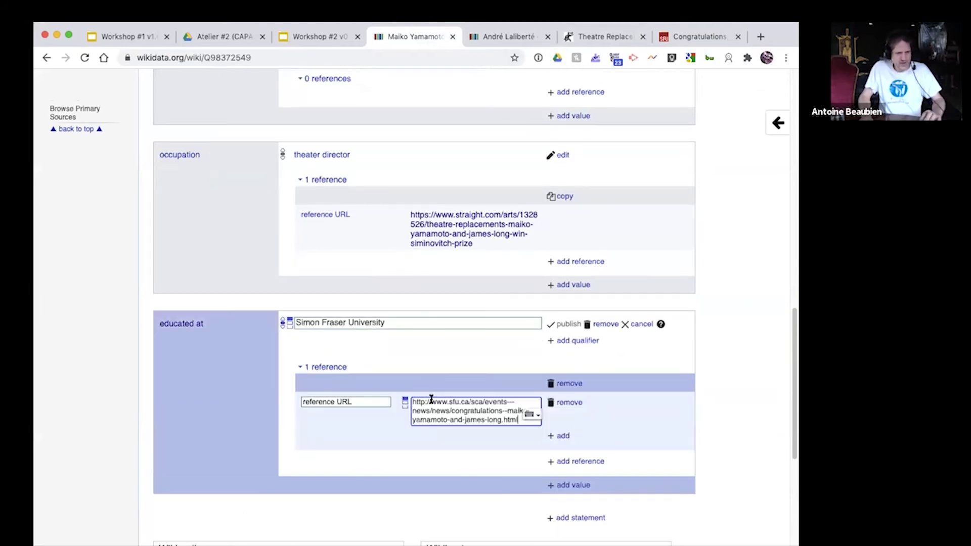
pyautogui.click(563, 324)
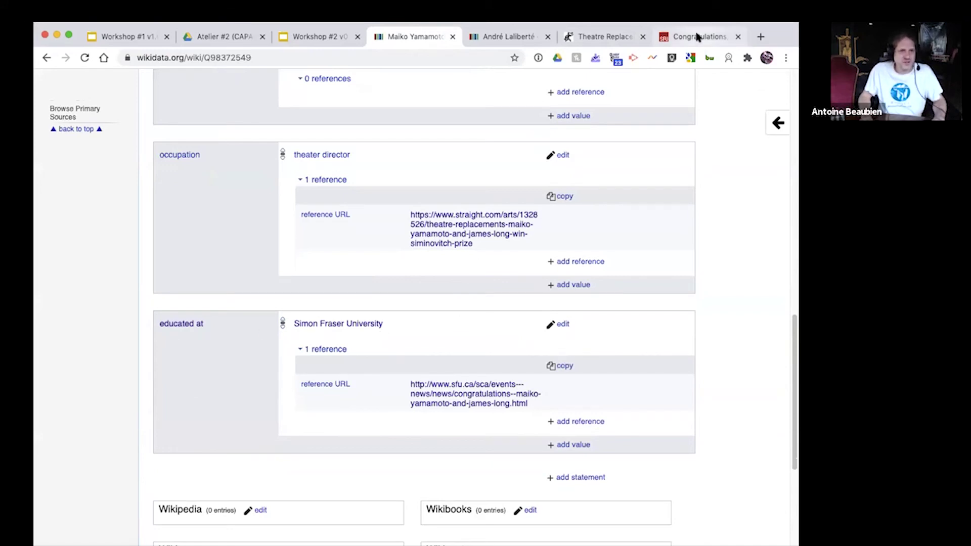
# - Add Emily Carr University of Art and Design as a second educated at value and publish it
pyautogui.press('super+Tab')
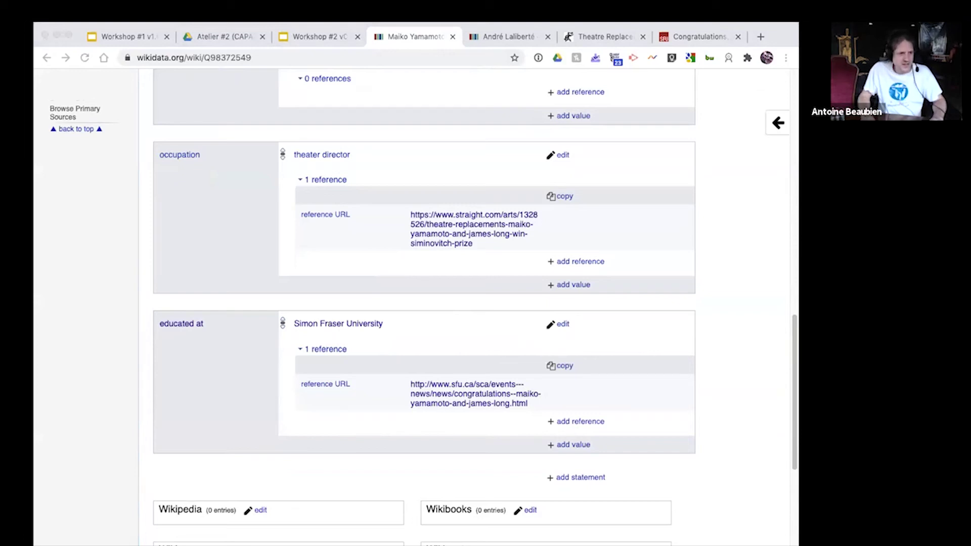
pyautogui.click(302, 465)
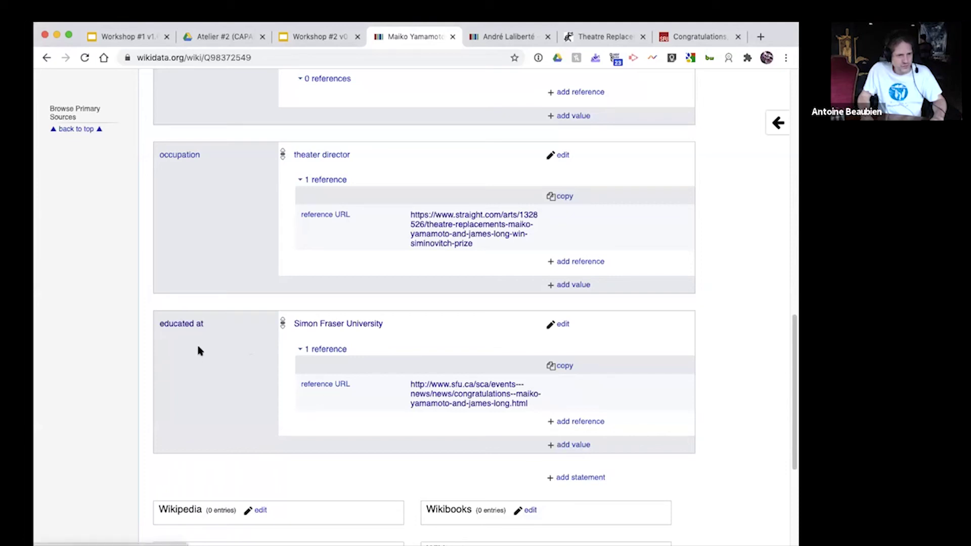
pyautogui.click(561, 445)
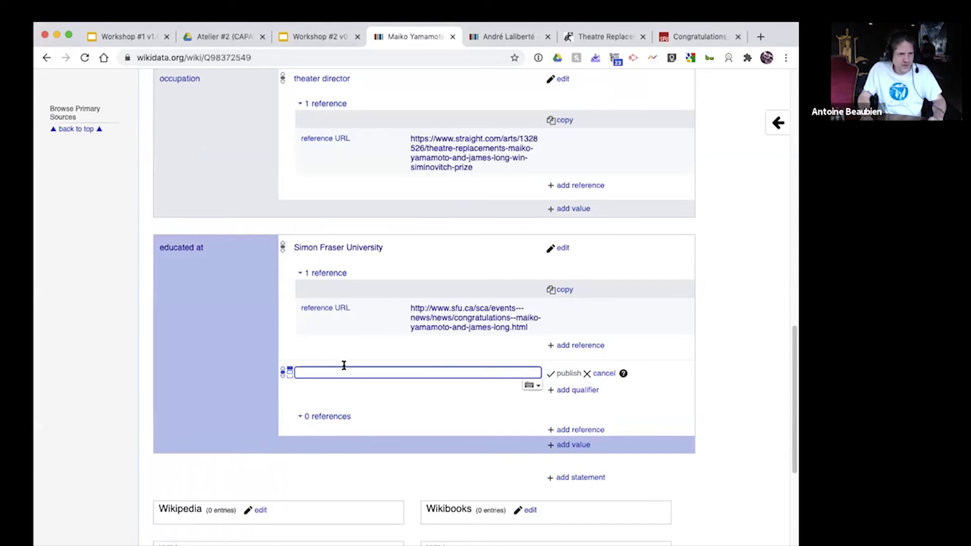
pyautogui.write('Emily Carr University of Art and Design')
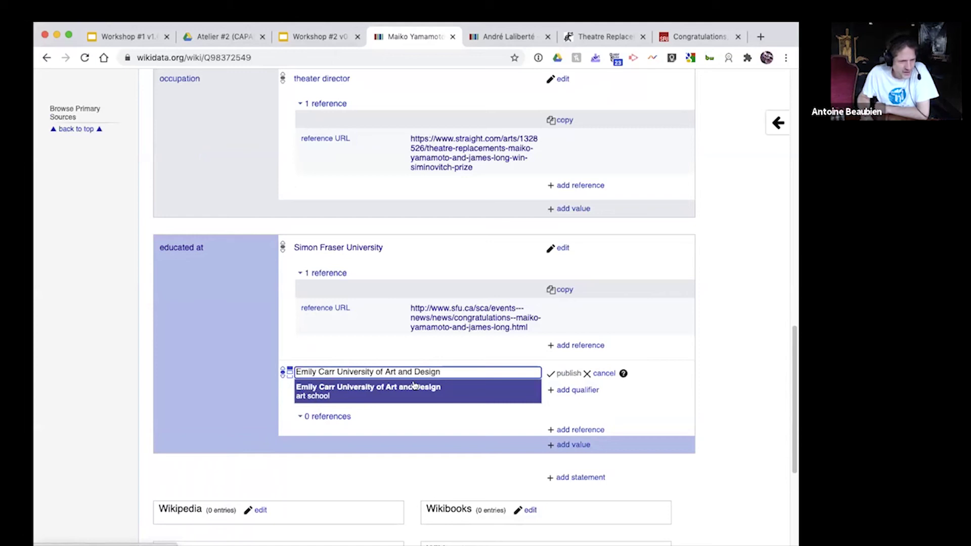
pyautogui.click(314, 399)
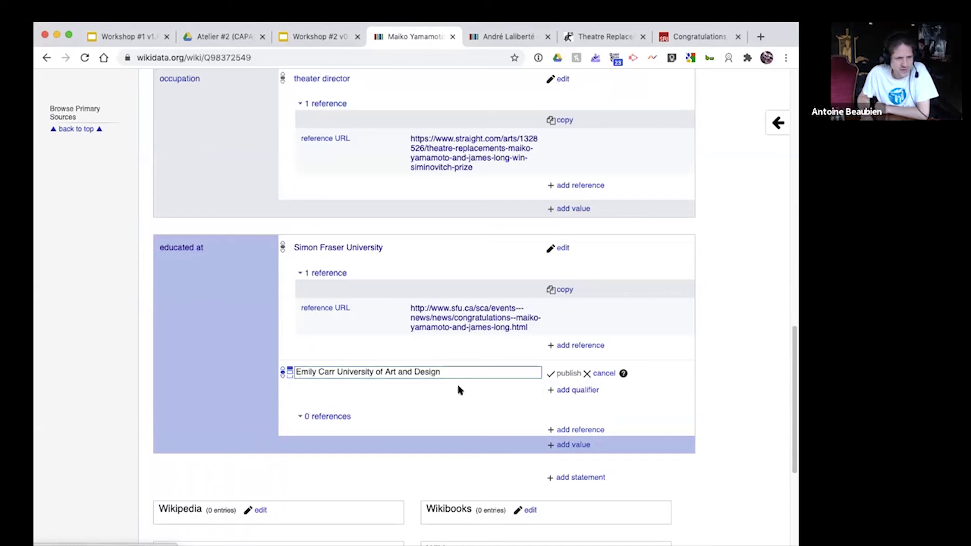
pyautogui.click(566, 375)
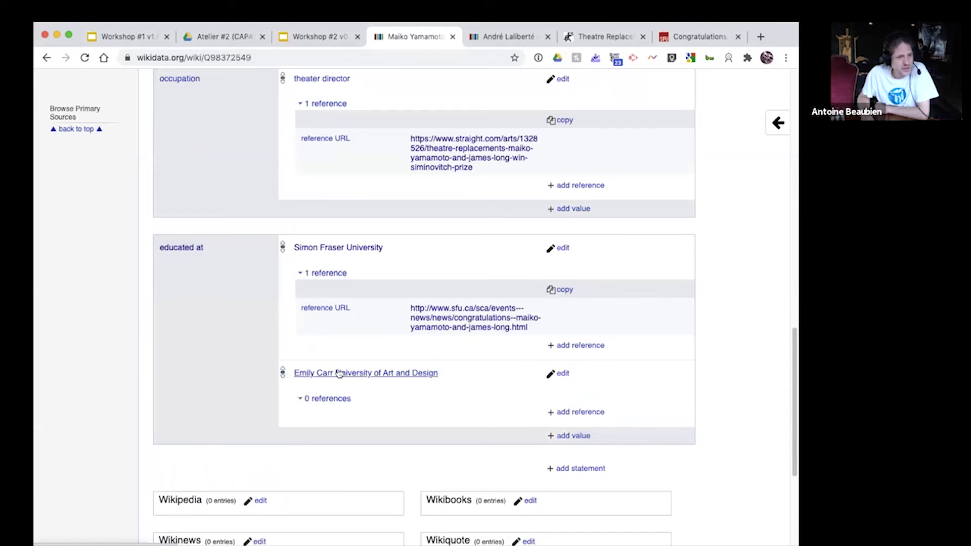
# - Add the ecuad.ca 2019 Siminovitch Prize news page as a reference URL to the Emily Carr University value and publish
pyautogui.press('super+Tab')
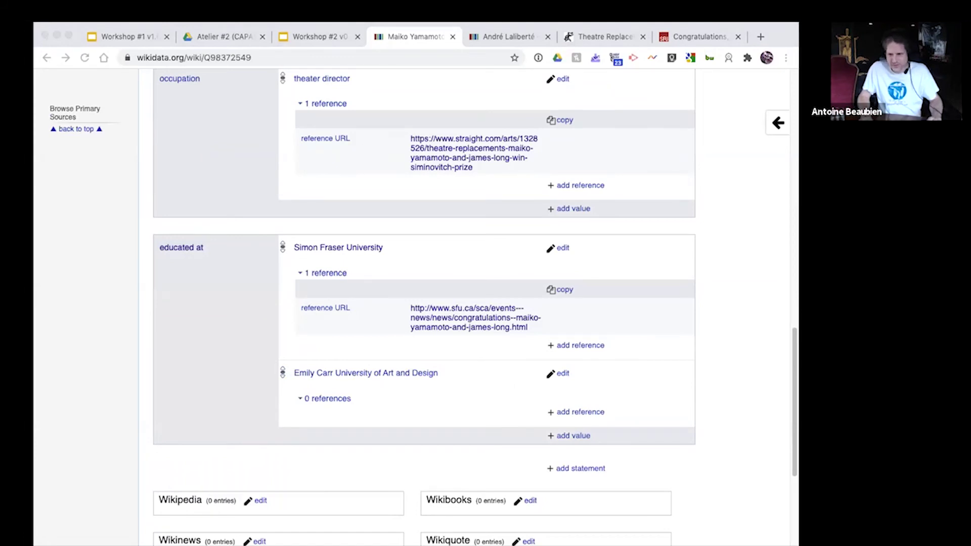
pyautogui.click(586, 412)
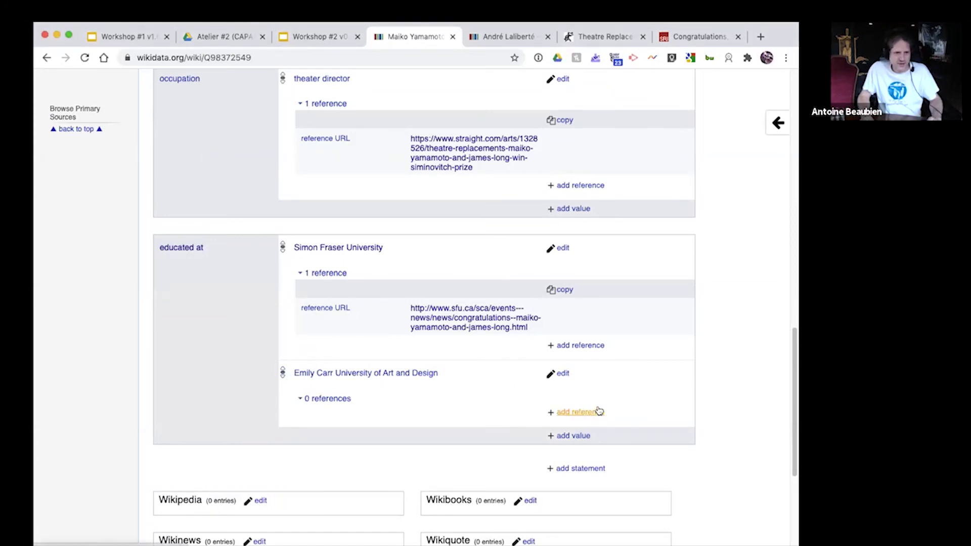
pyautogui.click(354, 496)
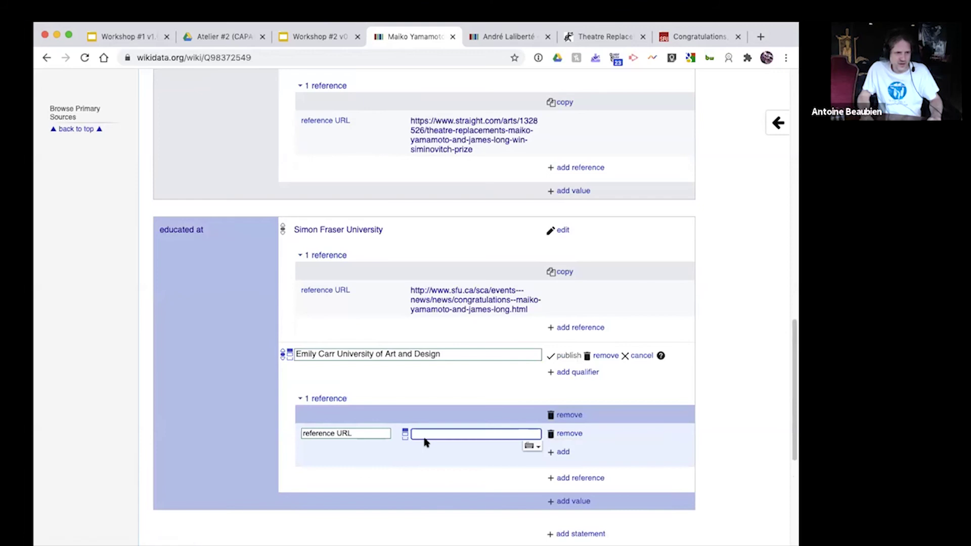
pyautogui.write('https://www.ecuad.ca/news/2019/maiko-yamamoto-and-artistic-partner-james-long-win-siminovitch-prize#about-maiko-yamamoto')
pyautogui.click(566, 355)
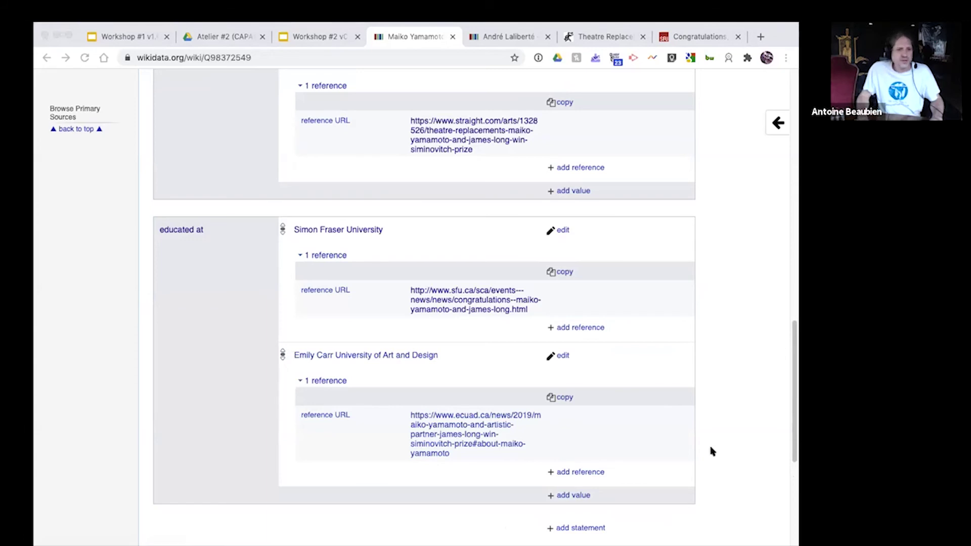
# - Start a new statement on the item with the property Twitter username
pyautogui.click(728, 450)
pyautogui.scroll(-3, 729, 451)
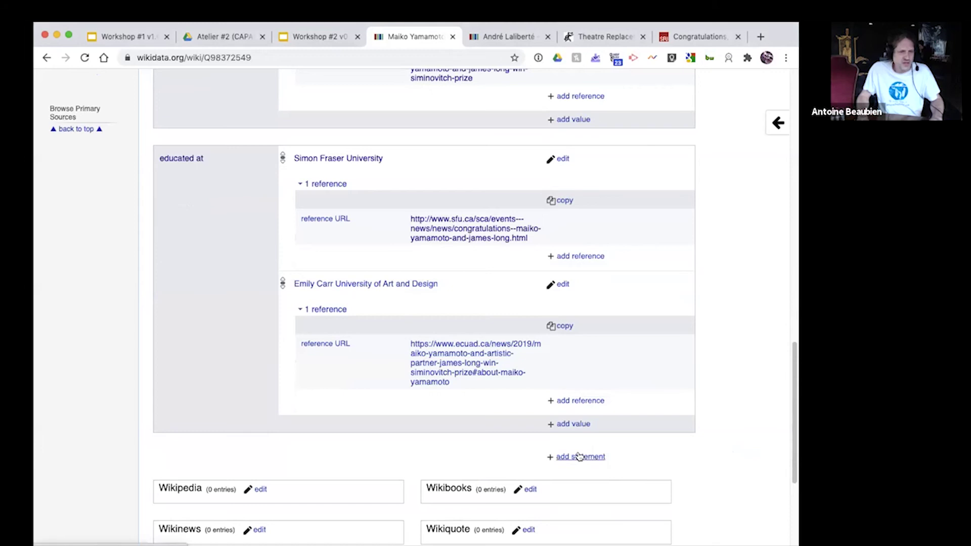
pyautogui.click(580, 457)
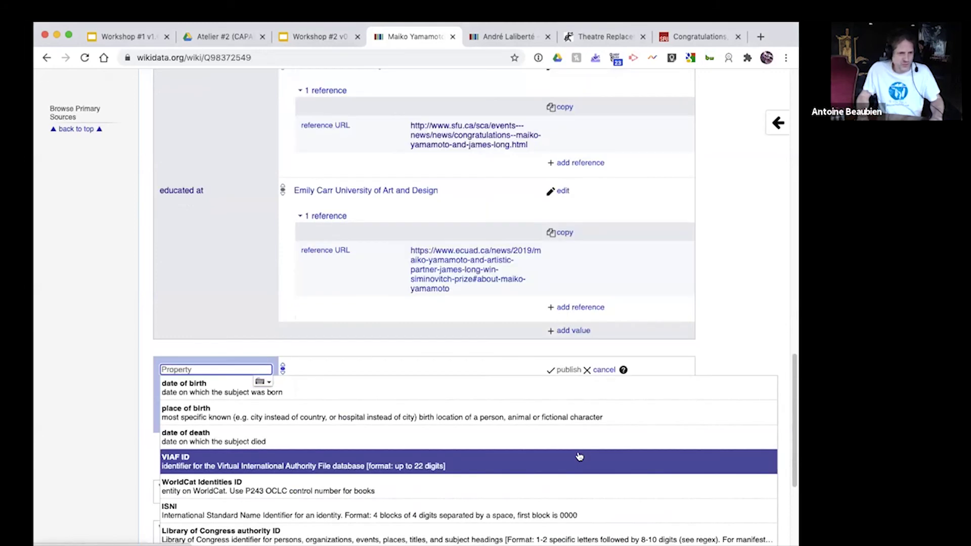
pyautogui.click(767, 365)
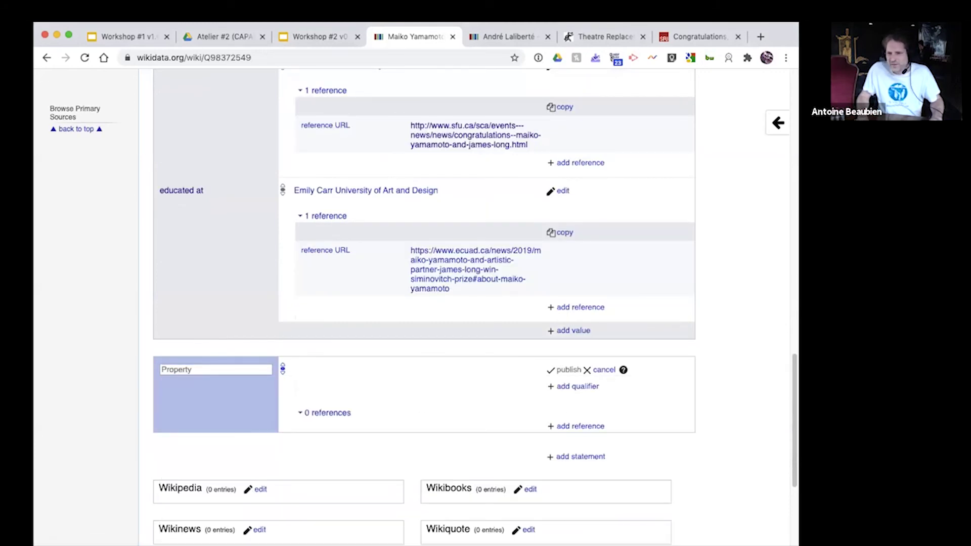
pyautogui.press('super+Tab')
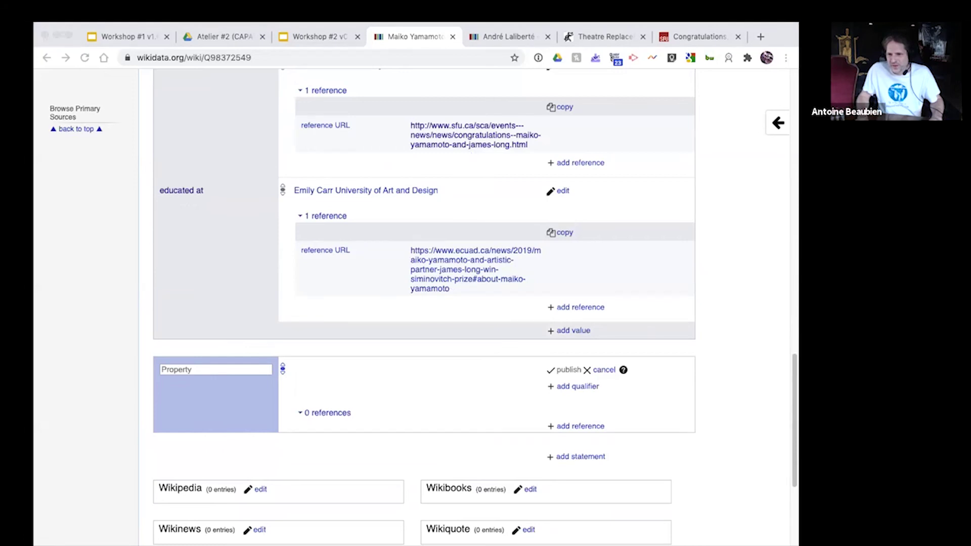
pyautogui.click(219, 367)
pyautogui.click(219, 367)
pyautogui.write('twitter')
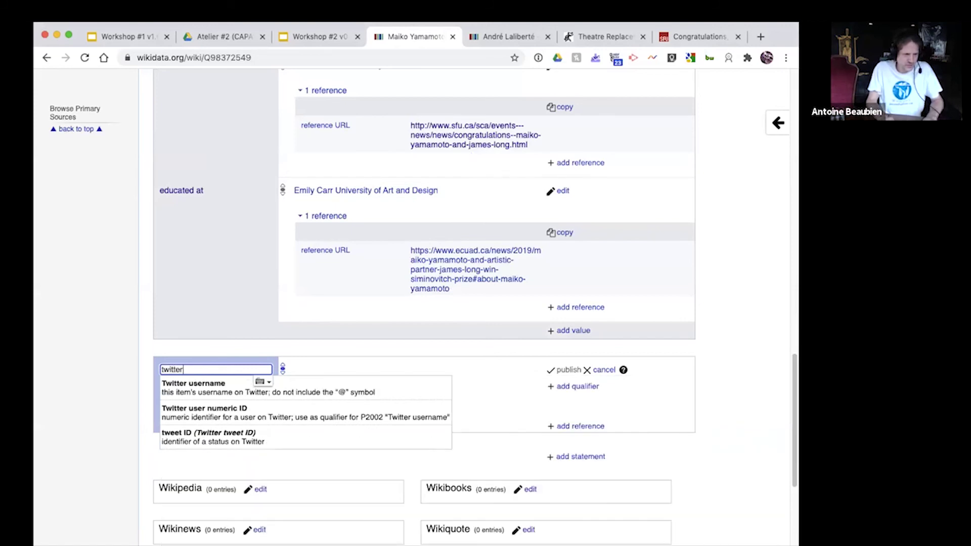
pyautogui.press('Down')
pyautogui.press('Return')
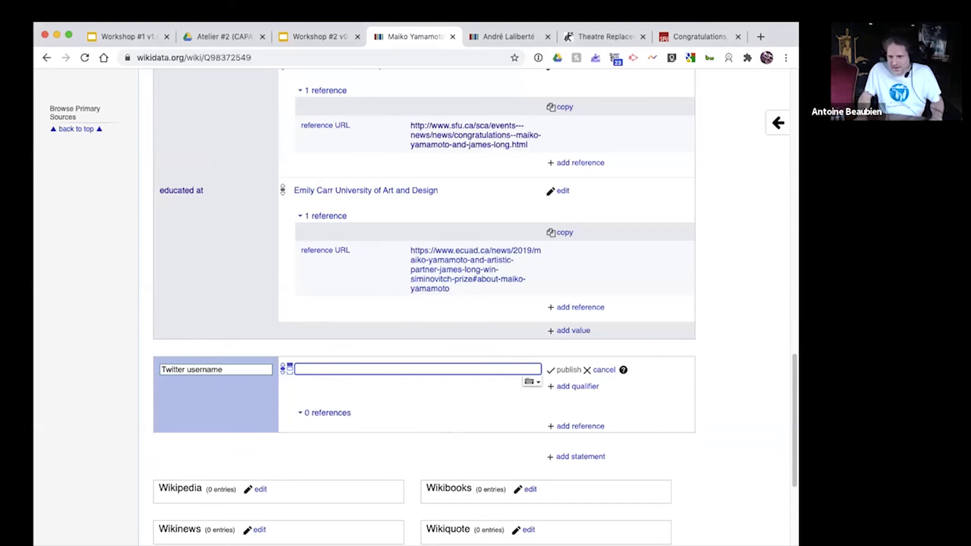
# - Enter the director's Twitter handle as the statement's value, without the @ symbol, and publish it
pyautogui.press('super+Tab')
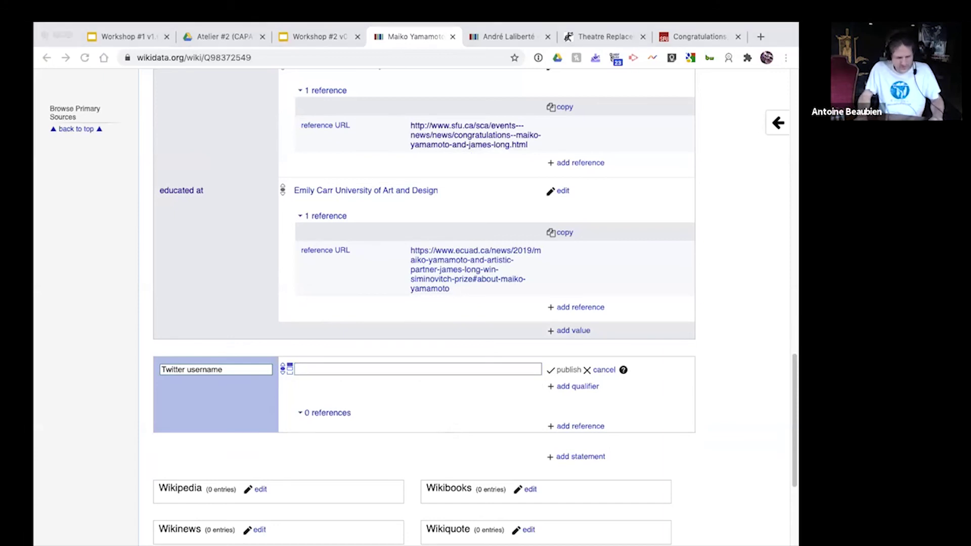
pyautogui.click(389, 369)
pyautogui.write('maikobae')
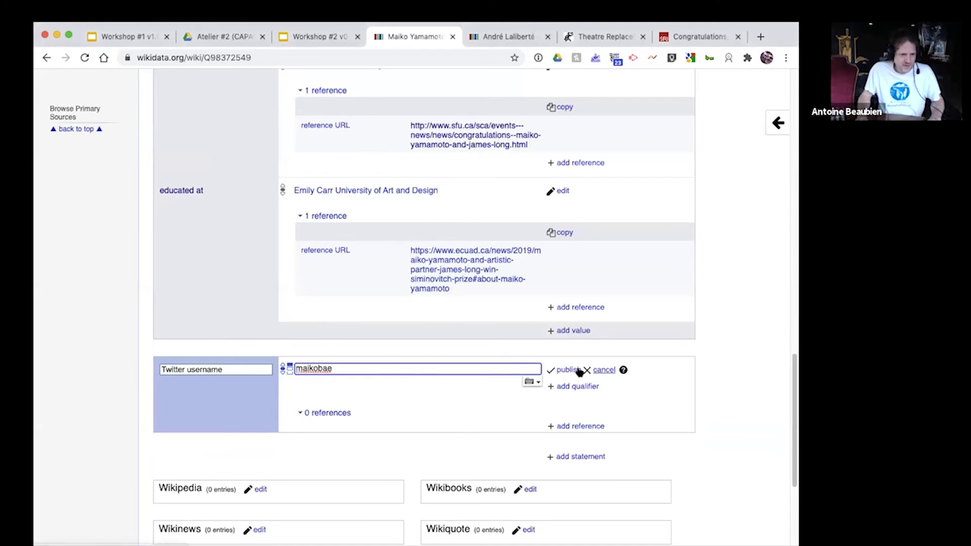
pyautogui.click(569, 371)
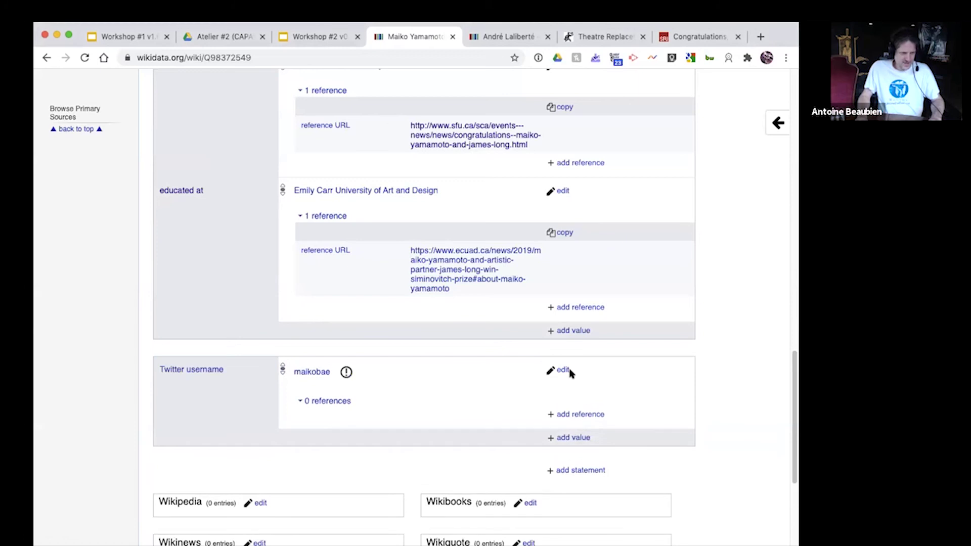
# - Review the potential issues flagged on the Twitter username statement and check the account on its linked Twitter profile
pyautogui.click(346, 373)
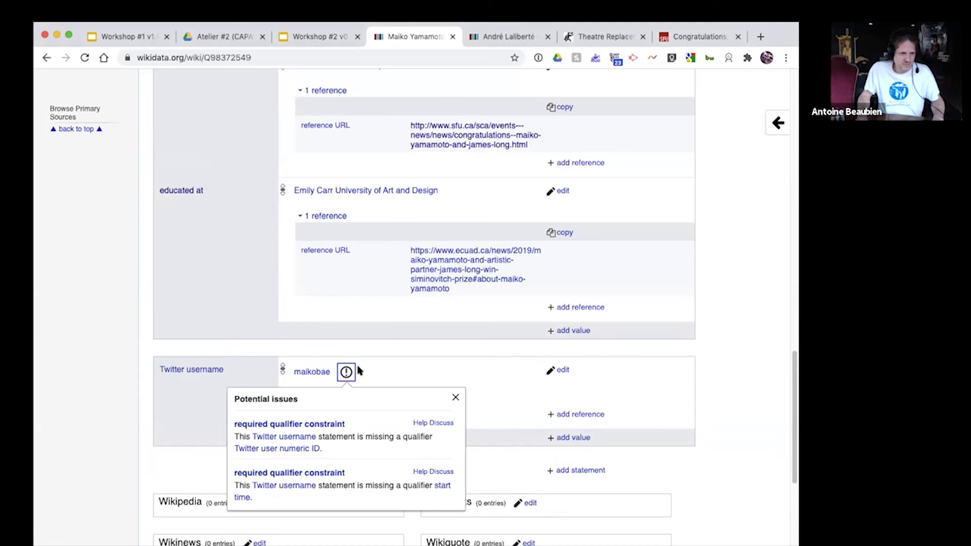
pyautogui.click(385, 373)
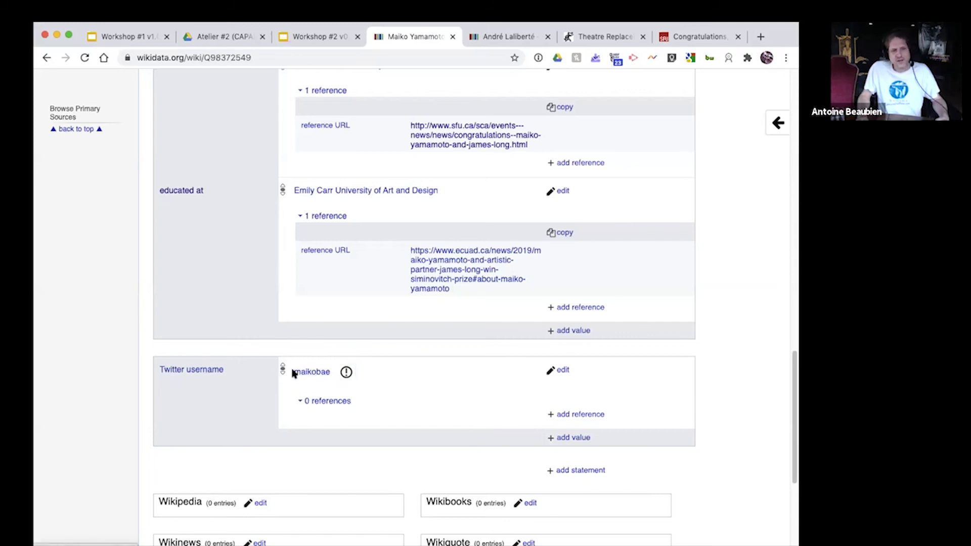
pyautogui.keyDown('super'); pyautogui.click(310, 373); pyautogui.keyUp('super')
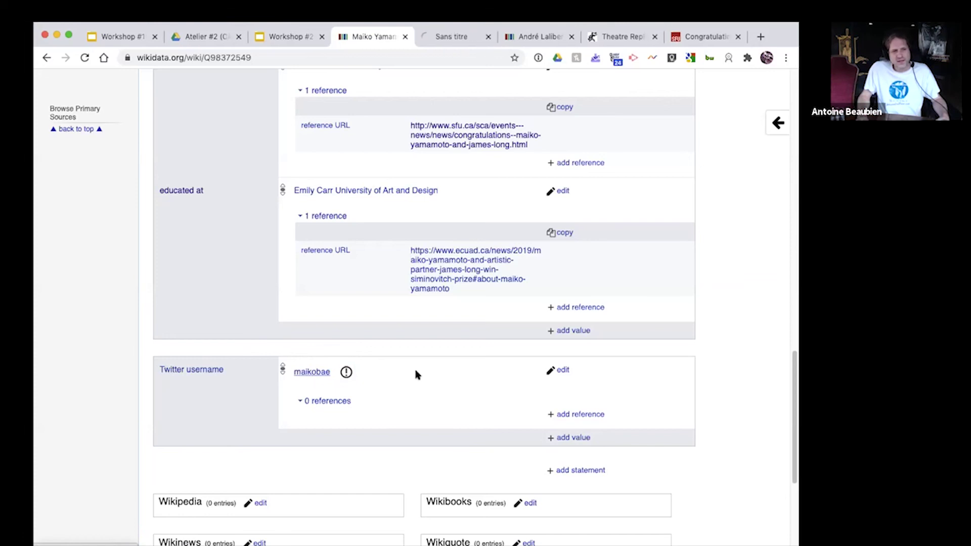
pyautogui.click(448, 39)
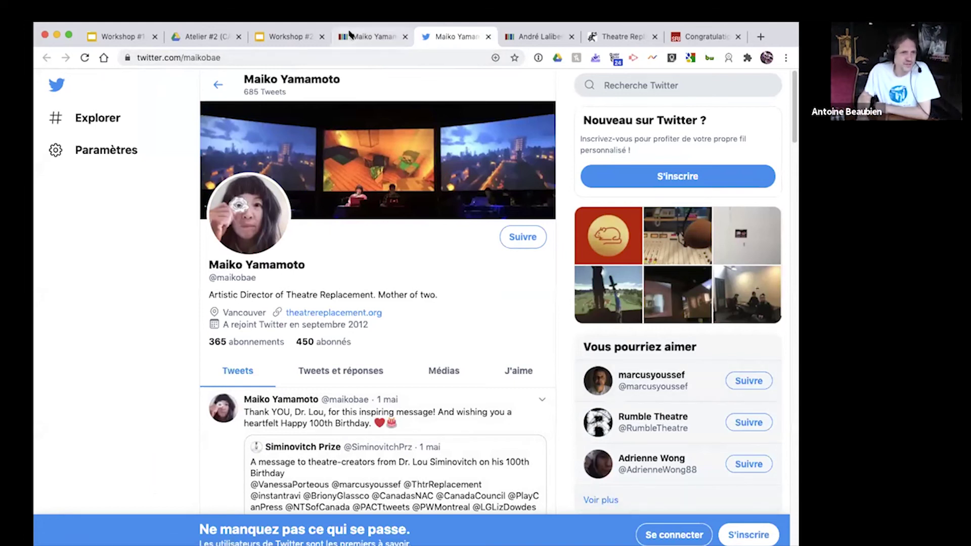
pyautogui.click(365, 41)
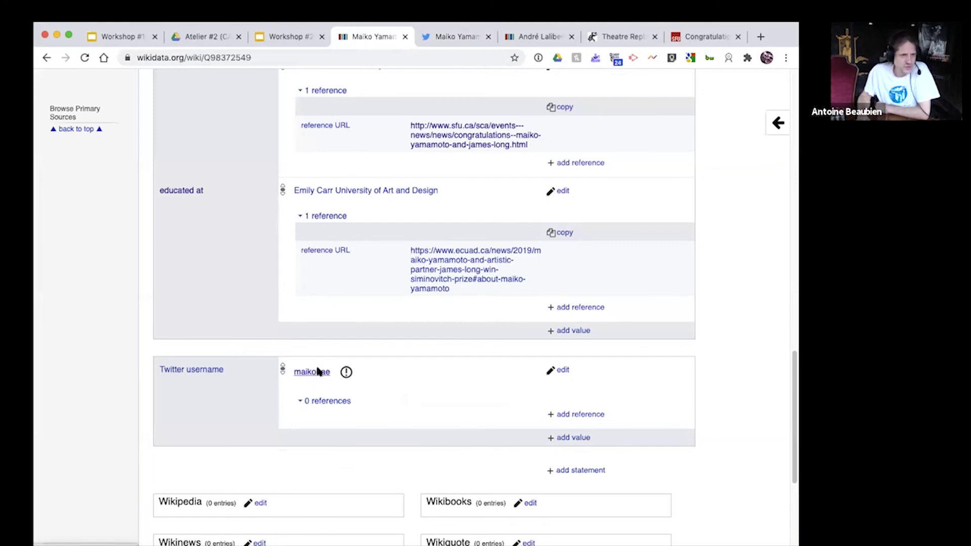
pyautogui.click(444, 37)
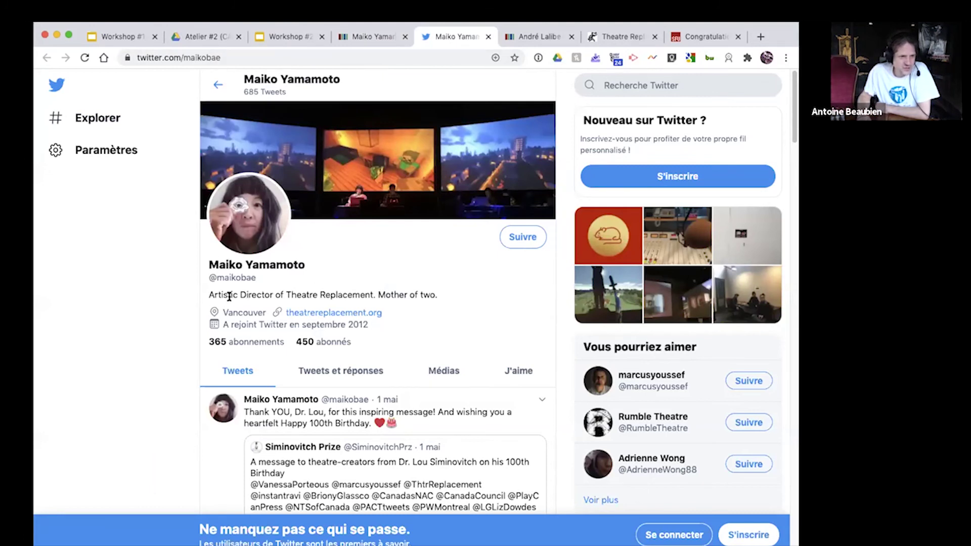
pyautogui.moveTo(287, 294); pyautogui.dragTo(374, 295)
pyautogui.click(521, 304)
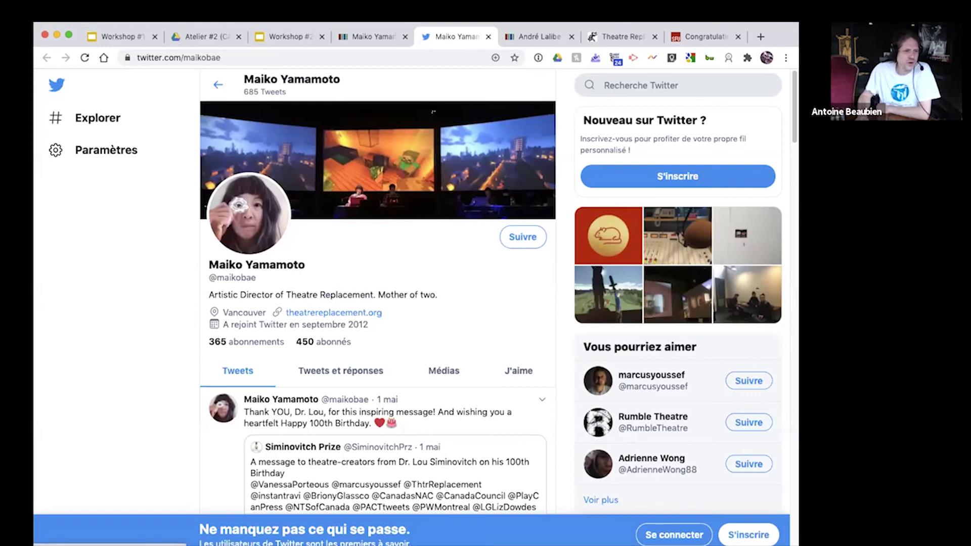
pyautogui.click(488, 37)
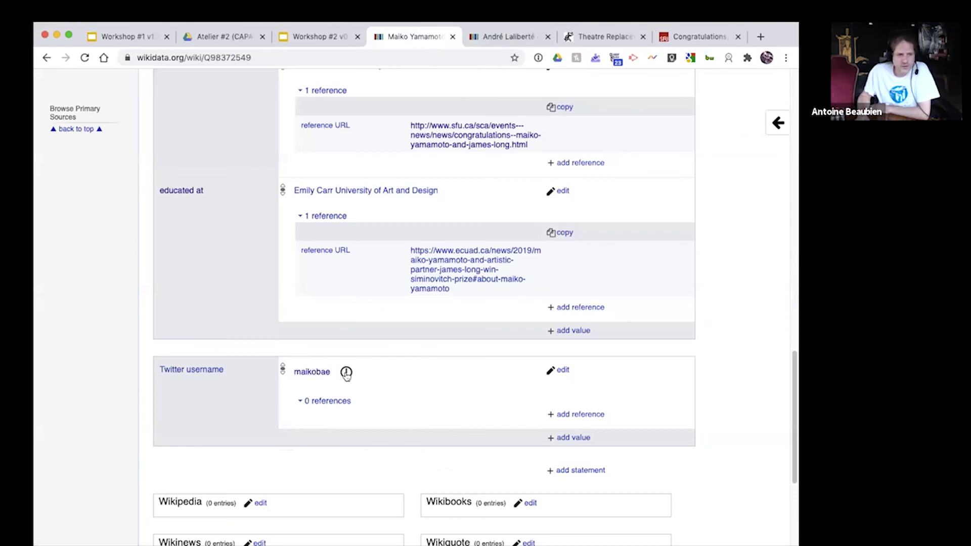
pyautogui.moveTo(346, 374)
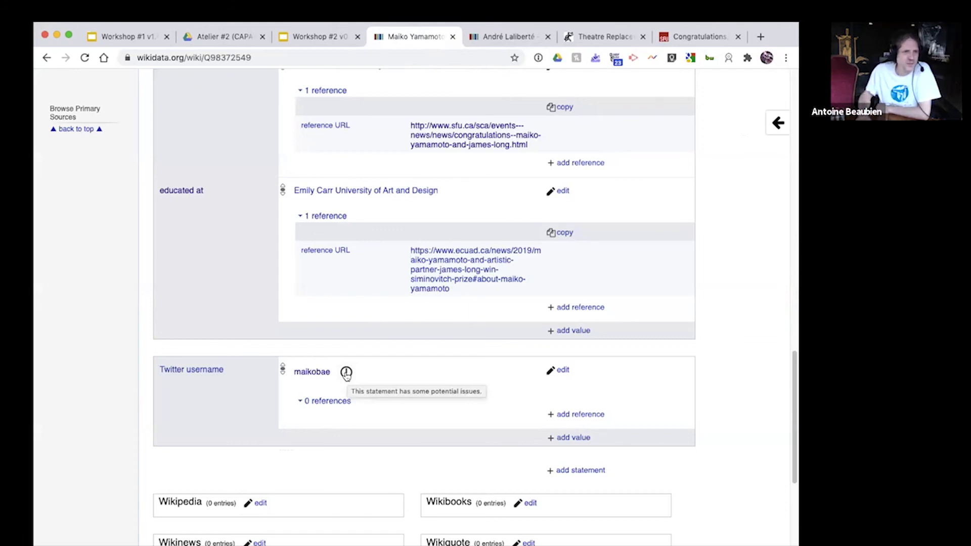
# - Switch to the Workshop #2 presentation in Google Slides and advance to the "End of block #2" slide
pyautogui.click(318, 40)
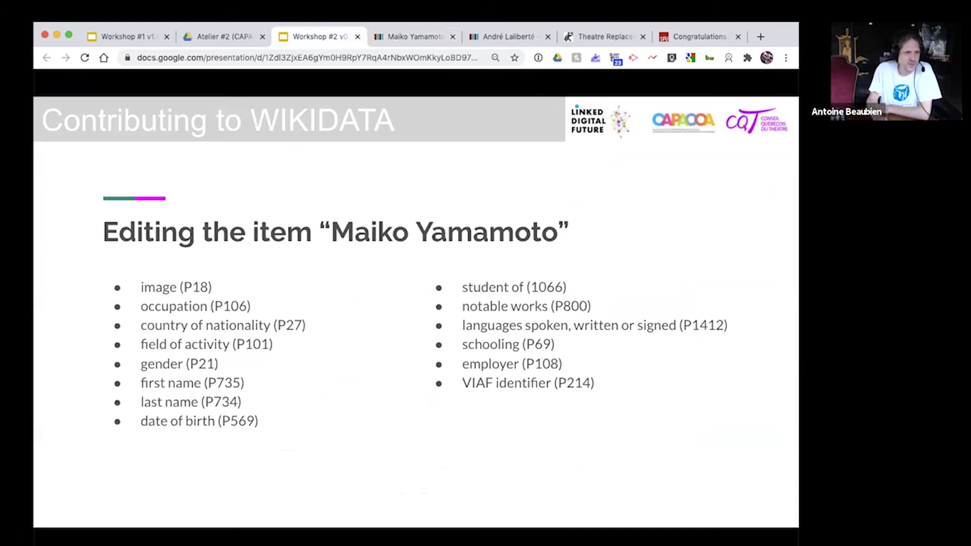
pyautogui.press('Right')
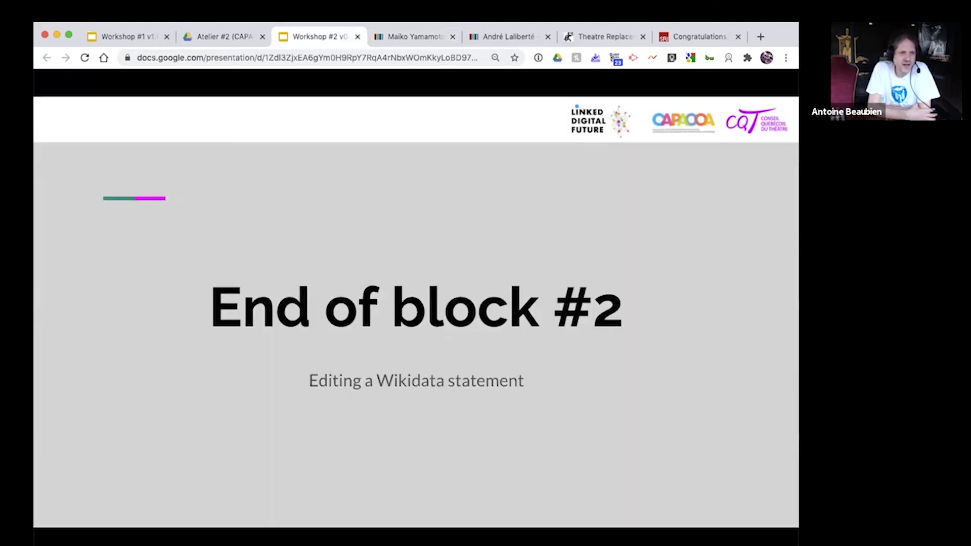